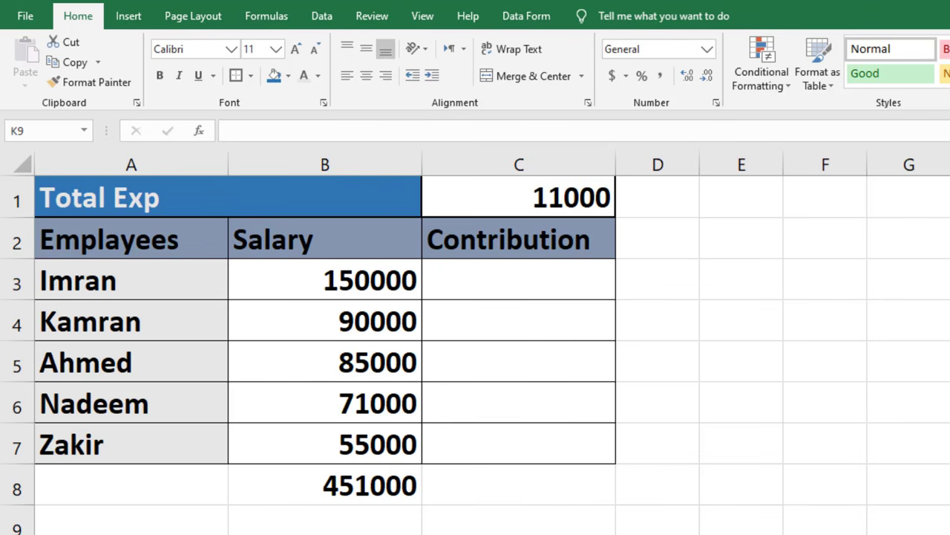
Examine the total expense in C1 and each employee's salary in B3 through B7.
left_click(553, 194)
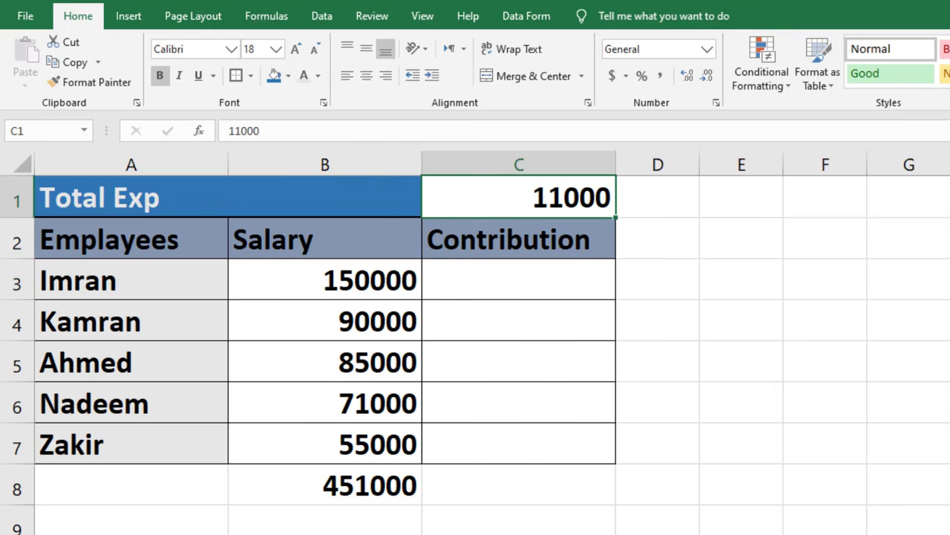
left_click(351, 281)
left_click(350, 328)
left_click(352, 365)
left_click(347, 404)
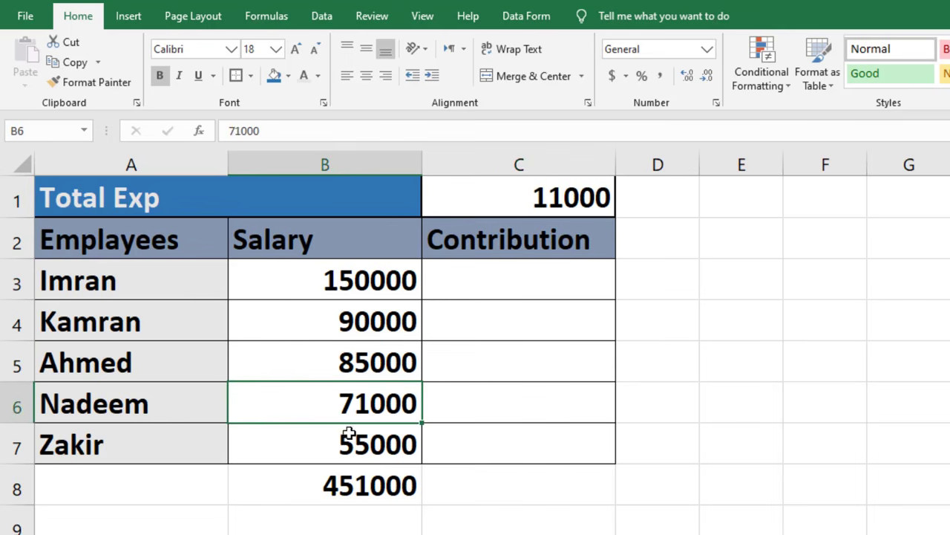
left_click(347, 456)
left_click(357, 291)
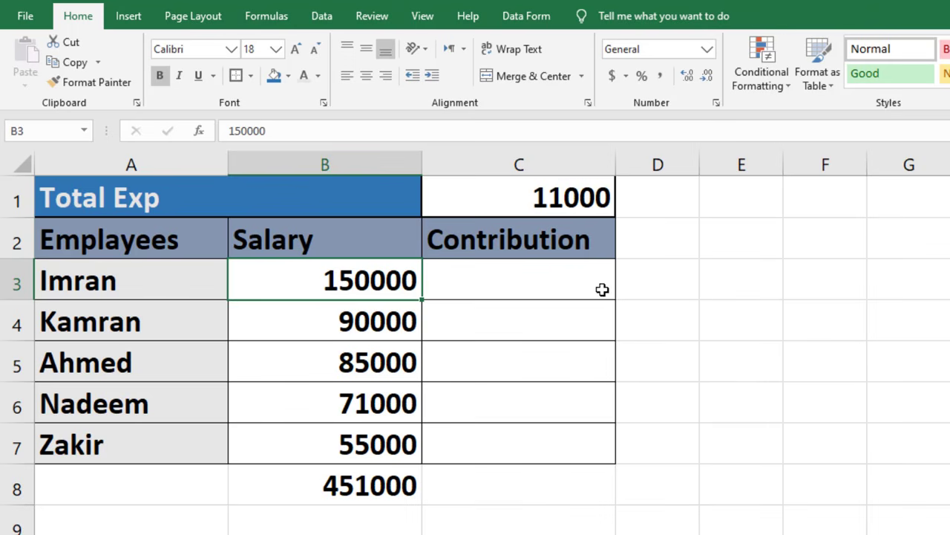
Calculate the first employee's contribution in C3 with =B3*$C$1/$B$8 and fill the formula down through C7.
left_click(511, 285)
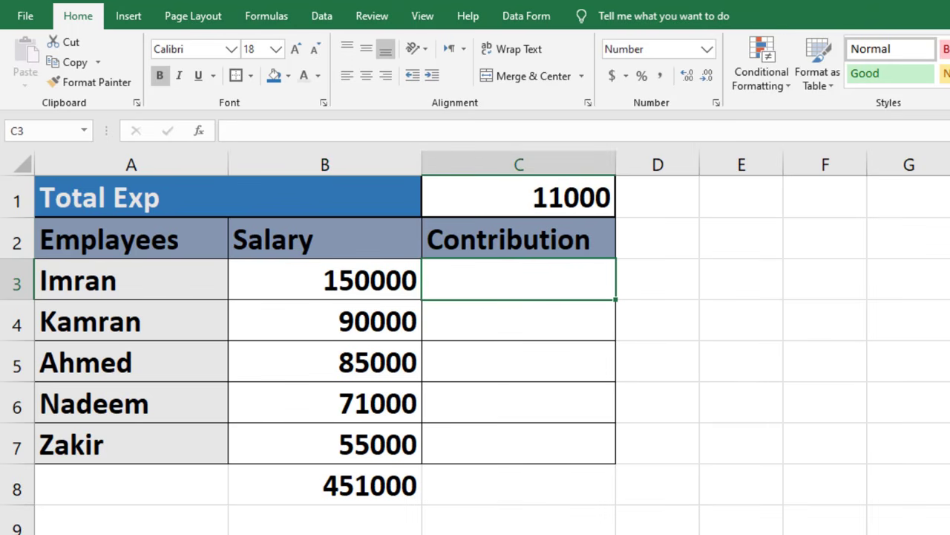
type("=")
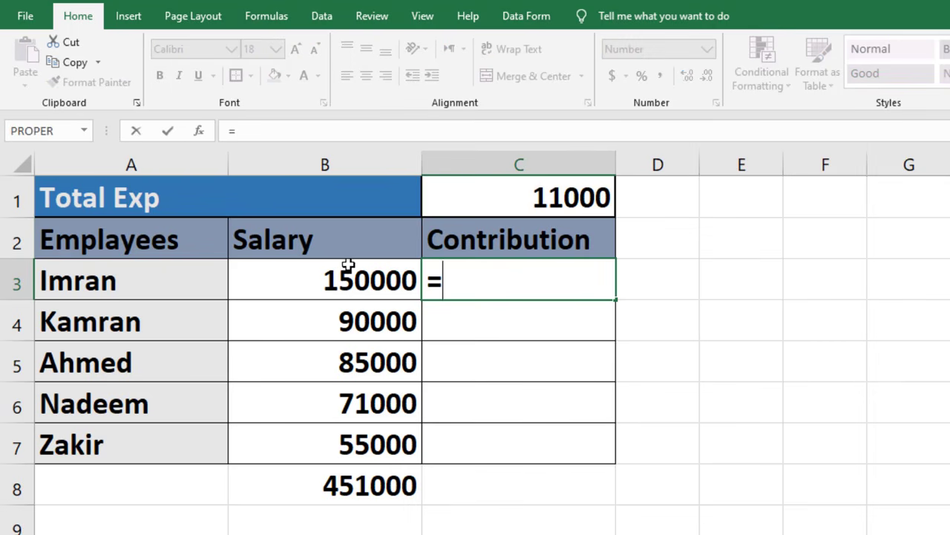
left_click(329, 280)
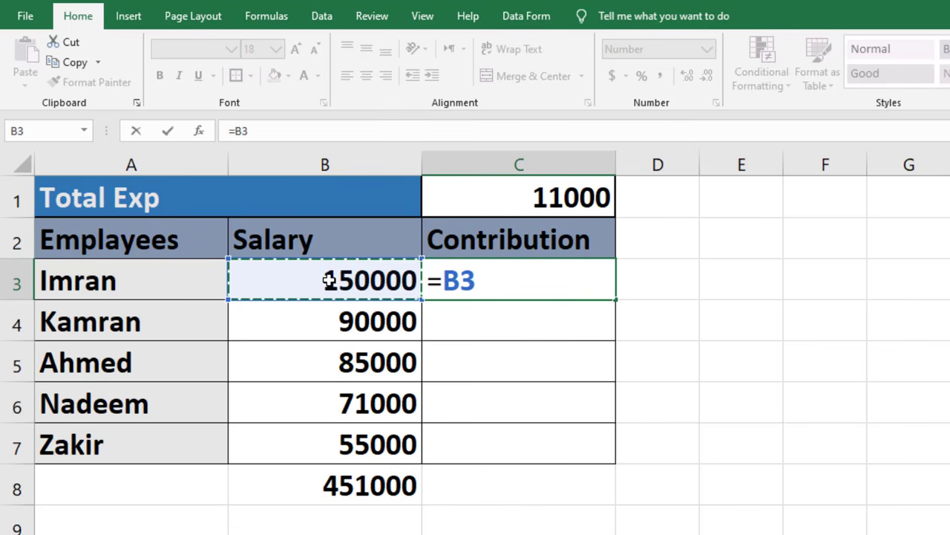
type("*")
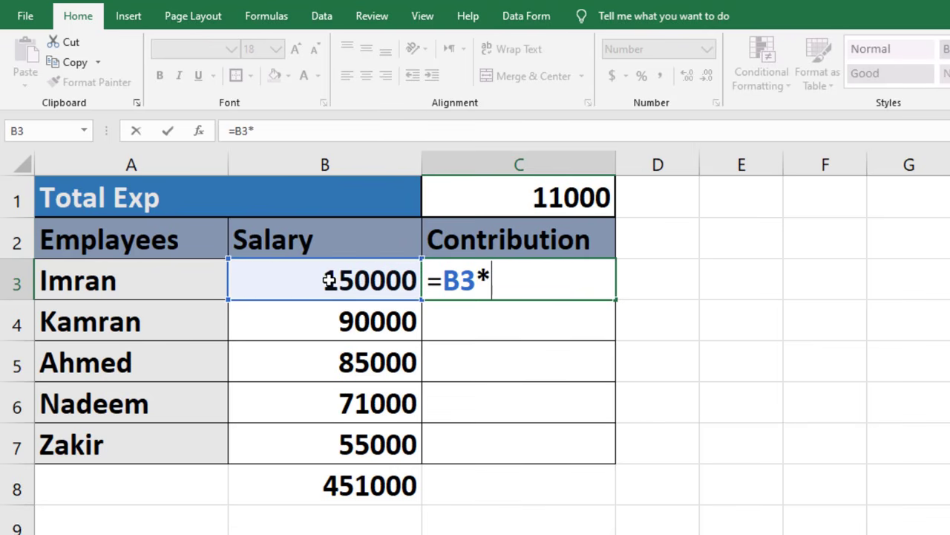
left_click(561, 197)
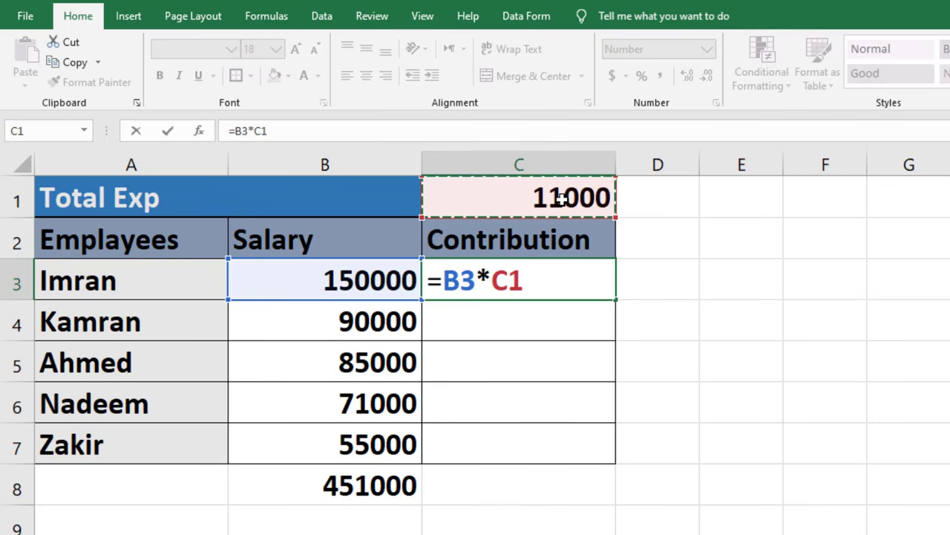
key("F4")
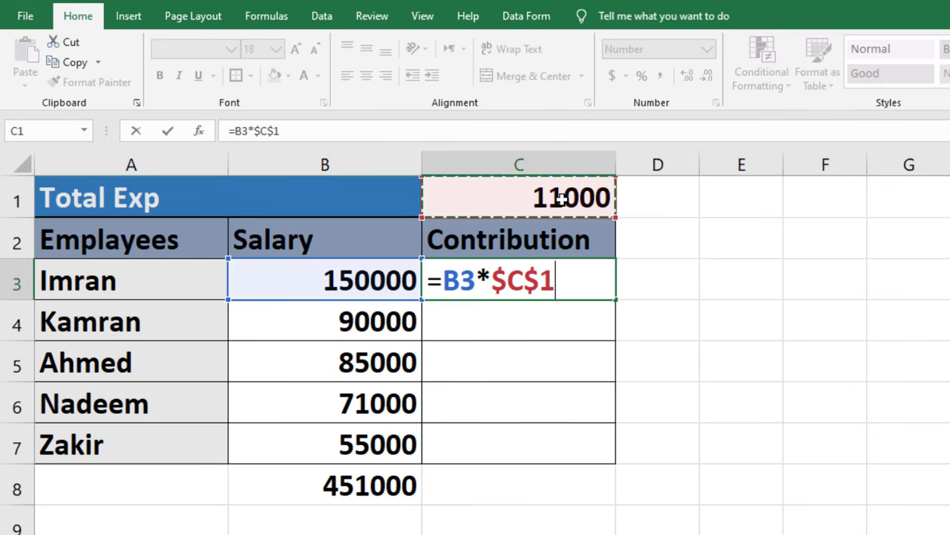
type("/")
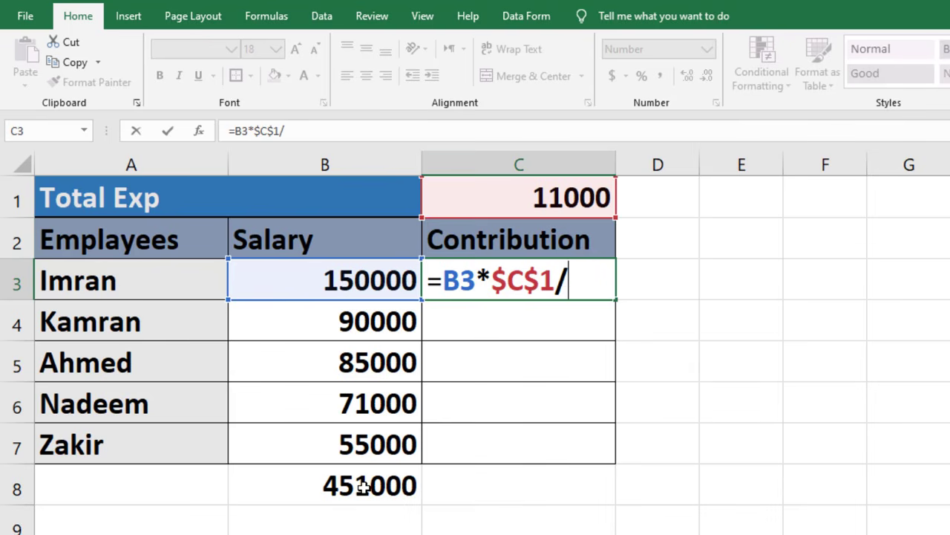
left_click(364, 486)
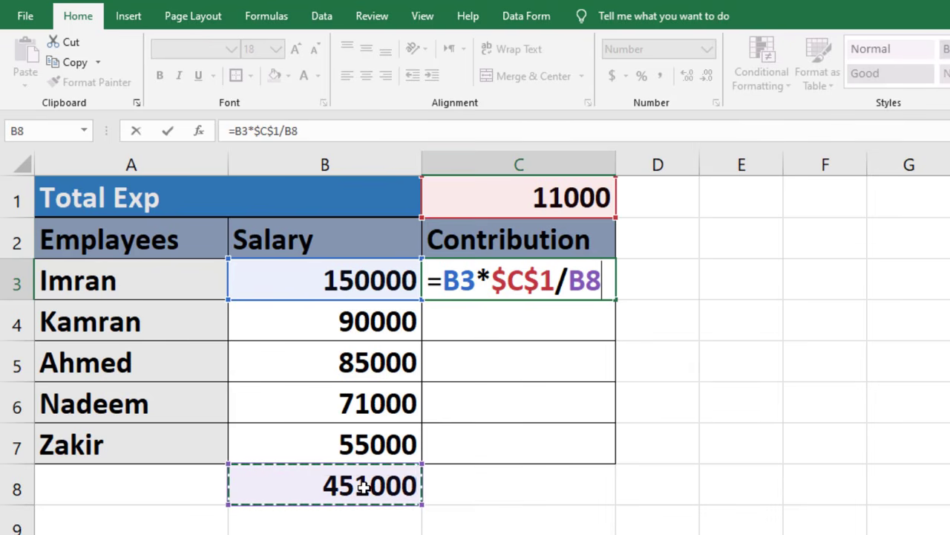
key("F4")
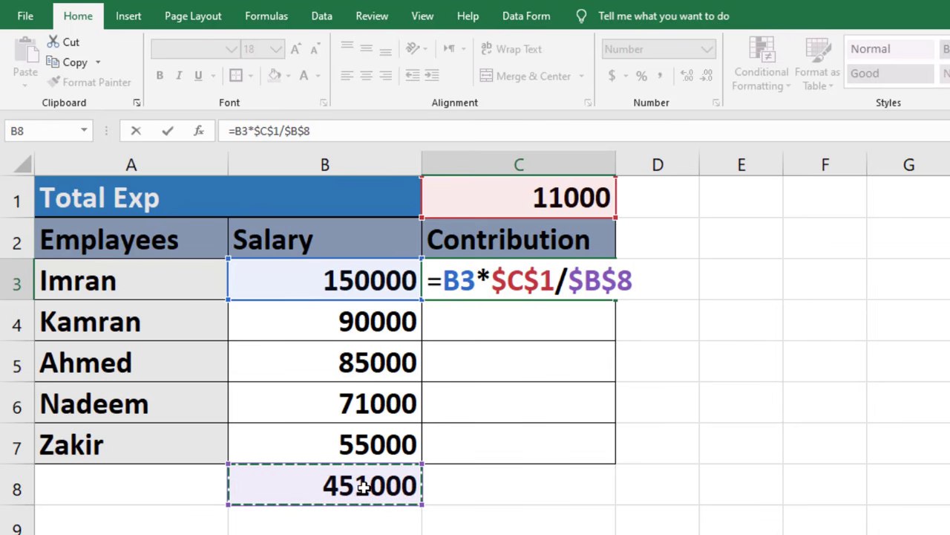
key("Return")
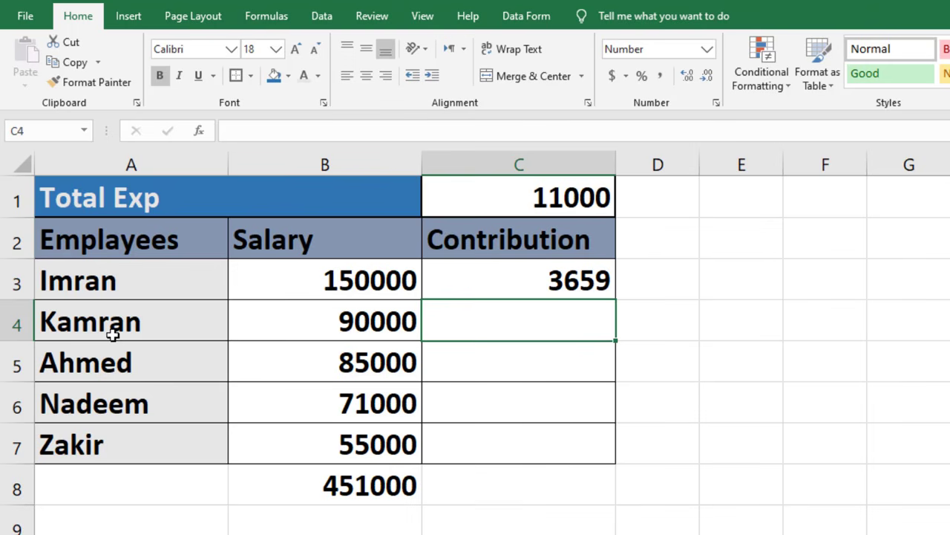
left_click(592, 269)
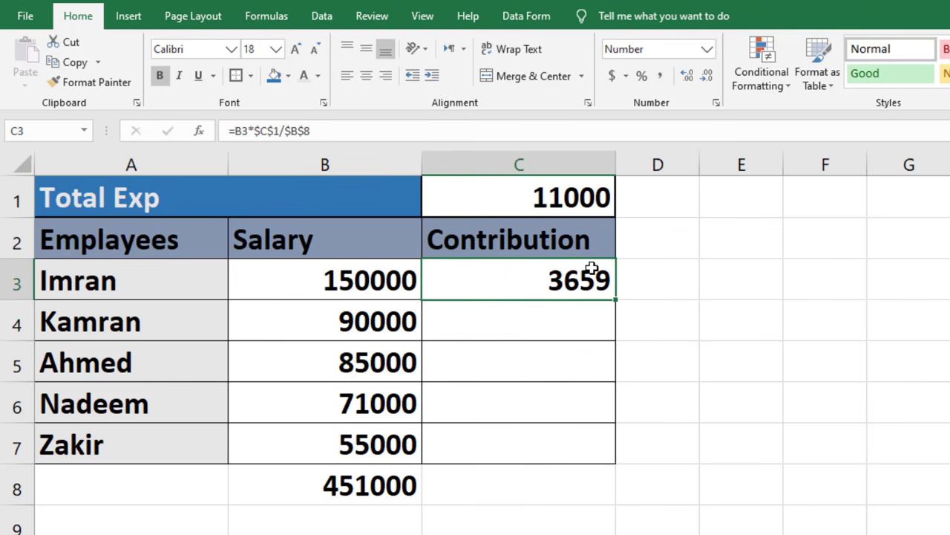
double_click(617, 303)
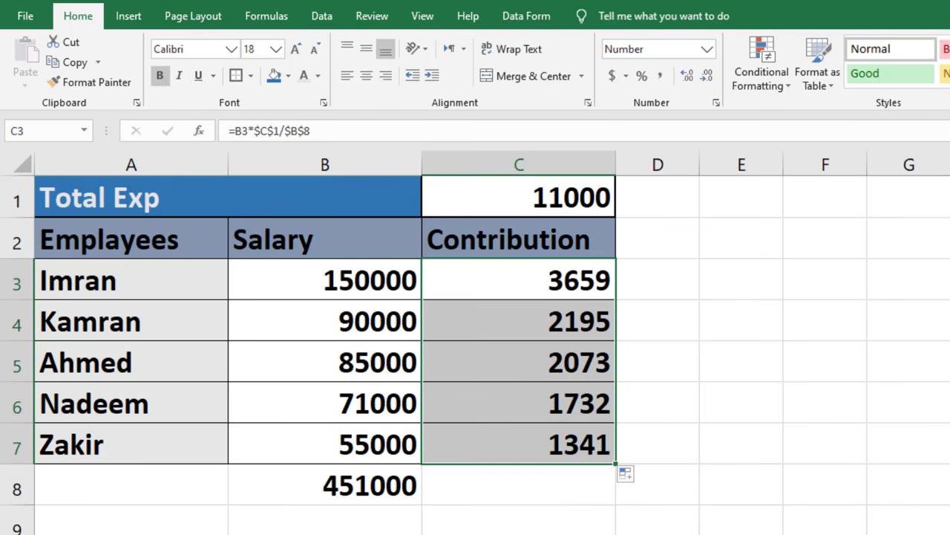
Total the contributions in C8 with a SUM of C3:C7.
left_click(571, 496)
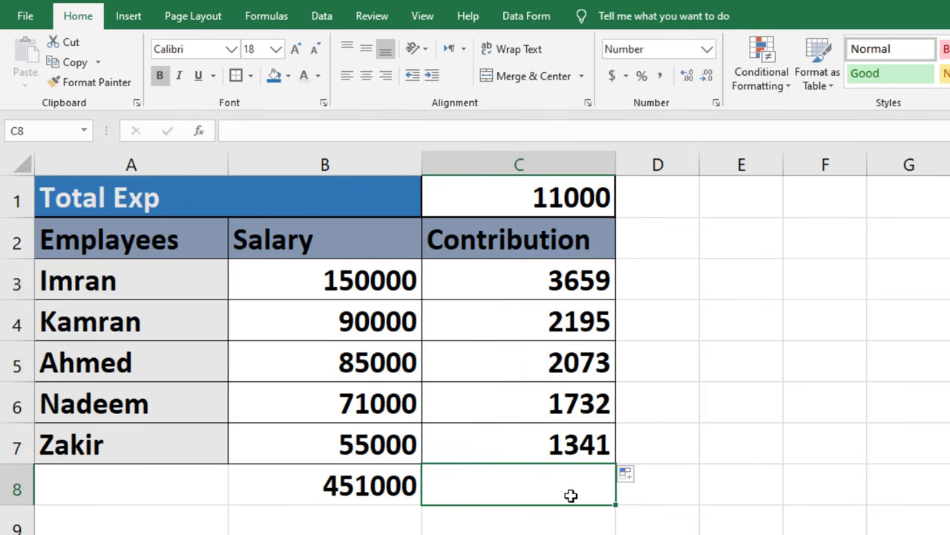
type("=")
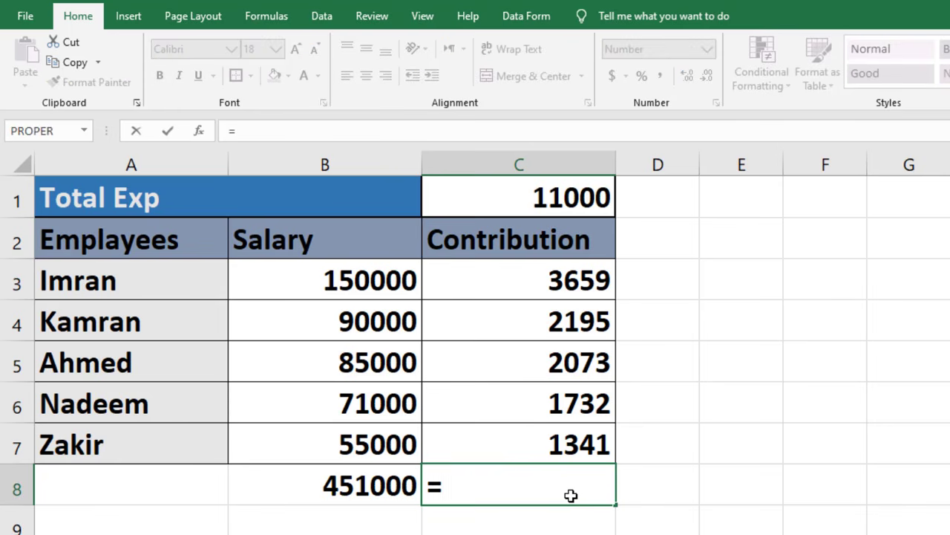
type("sum")
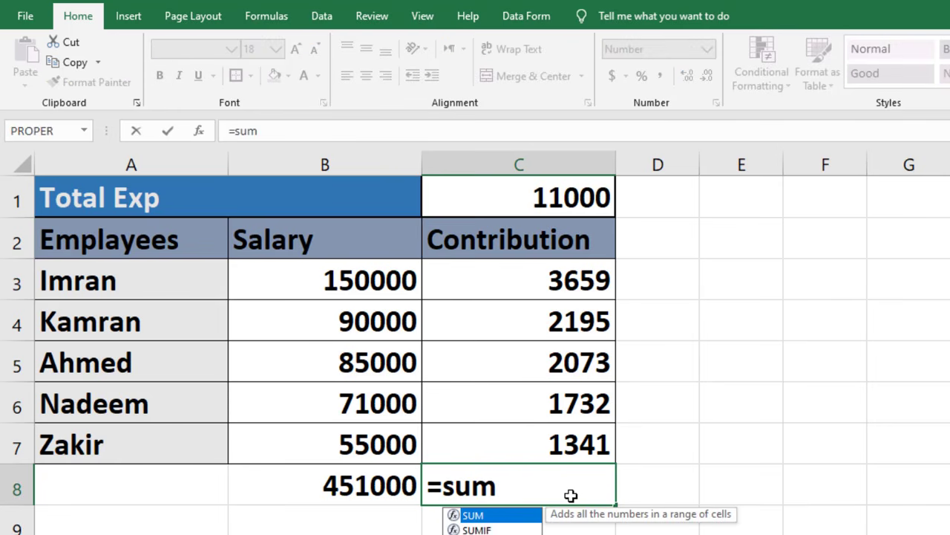
type("(")
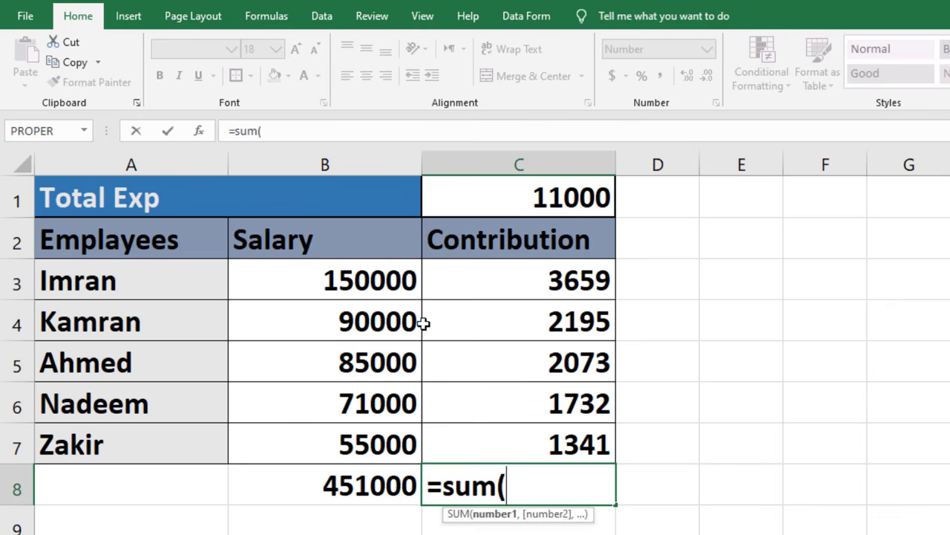
left_click_drag(490, 280, 509, 439)
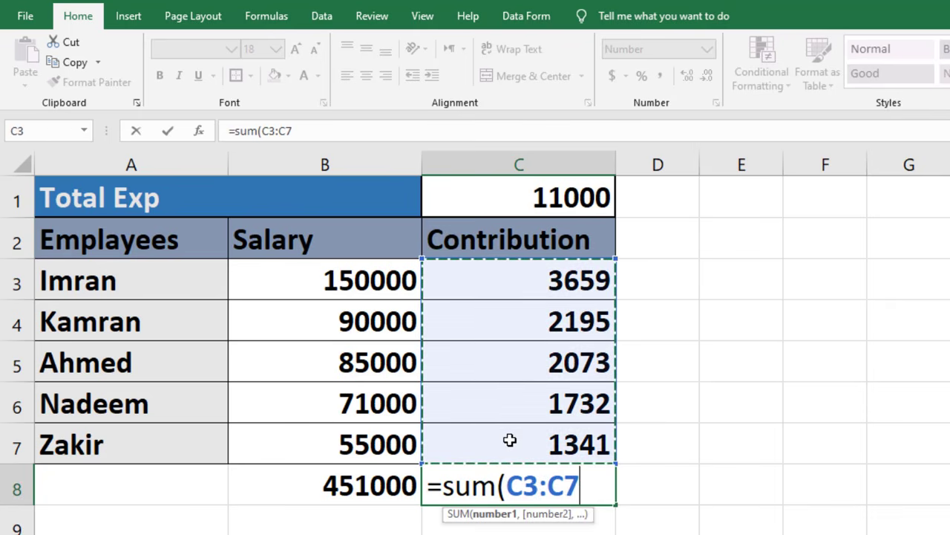
key("Return")
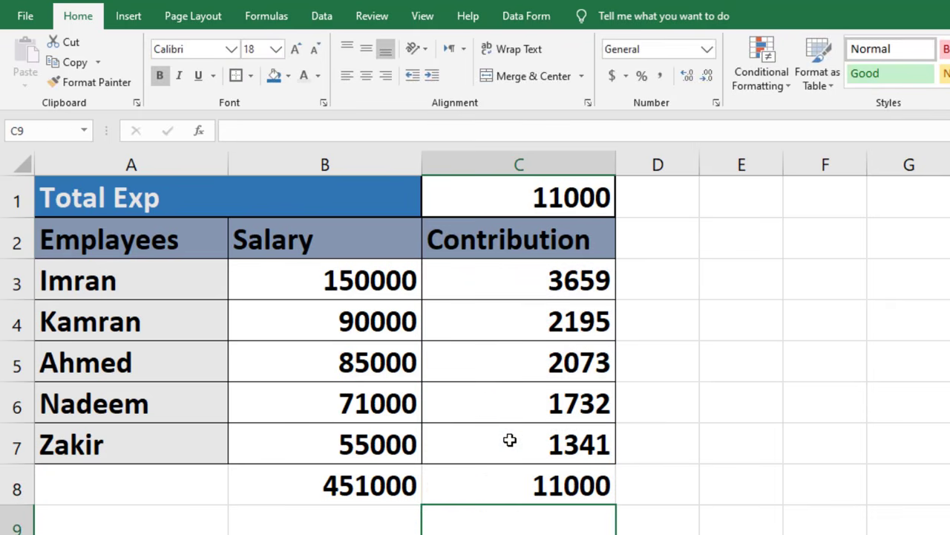
Compare the contribution total in C8 with the total expense in C1, and check the first employee's salary against the contribution formula.
left_click(755, 493)
left_click(556, 489)
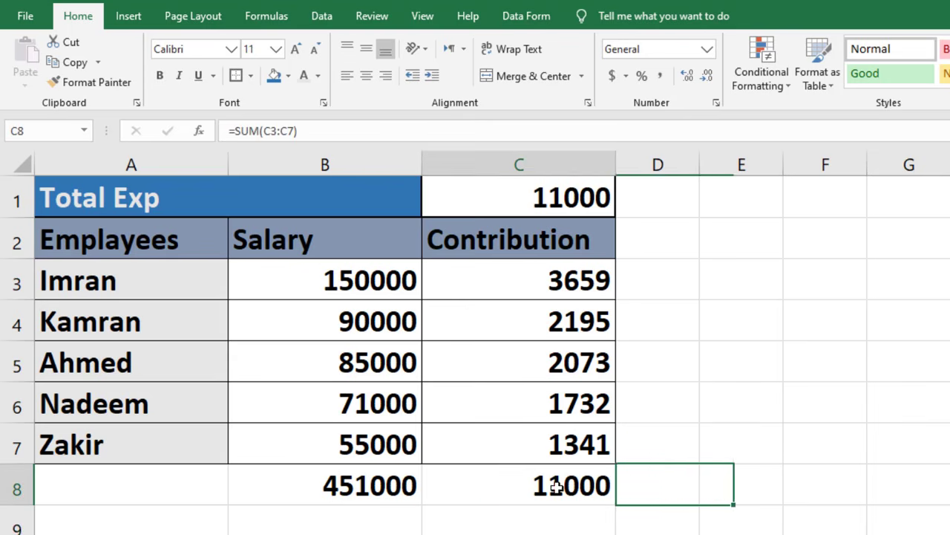
left_click(556, 192)
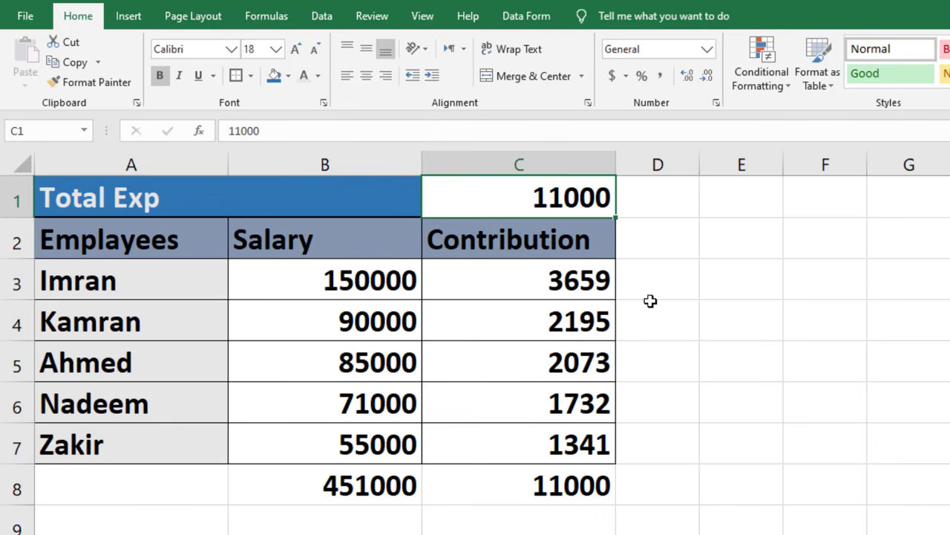
left_click(568, 487)
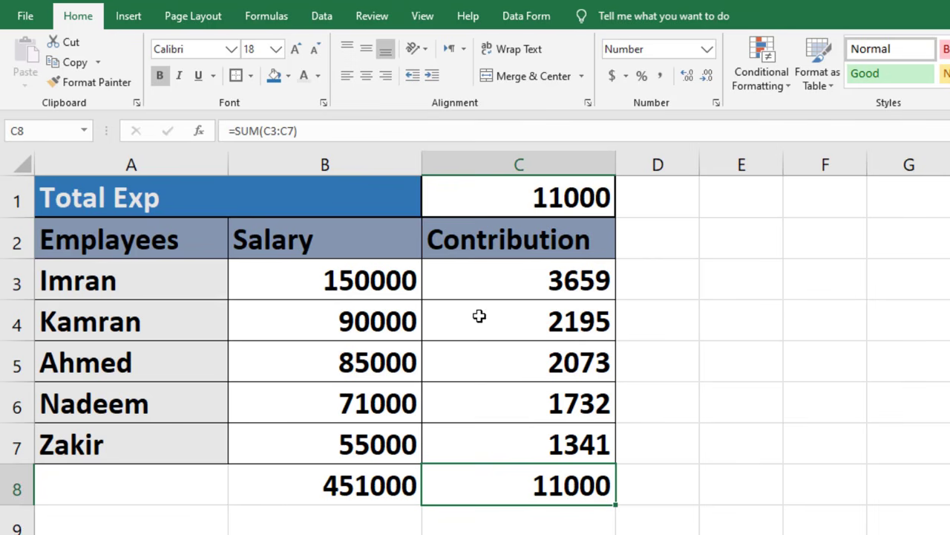
left_click(603, 280)
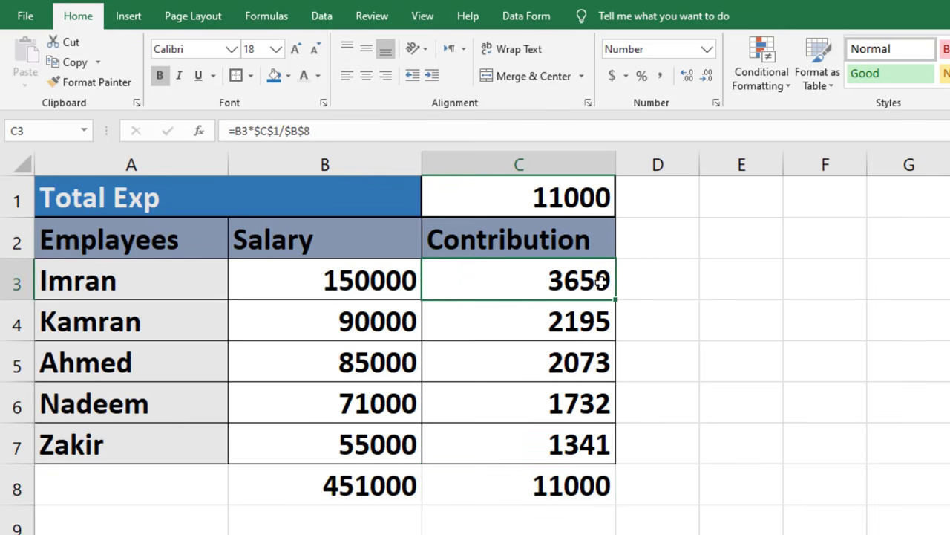
left_click(312, 286)
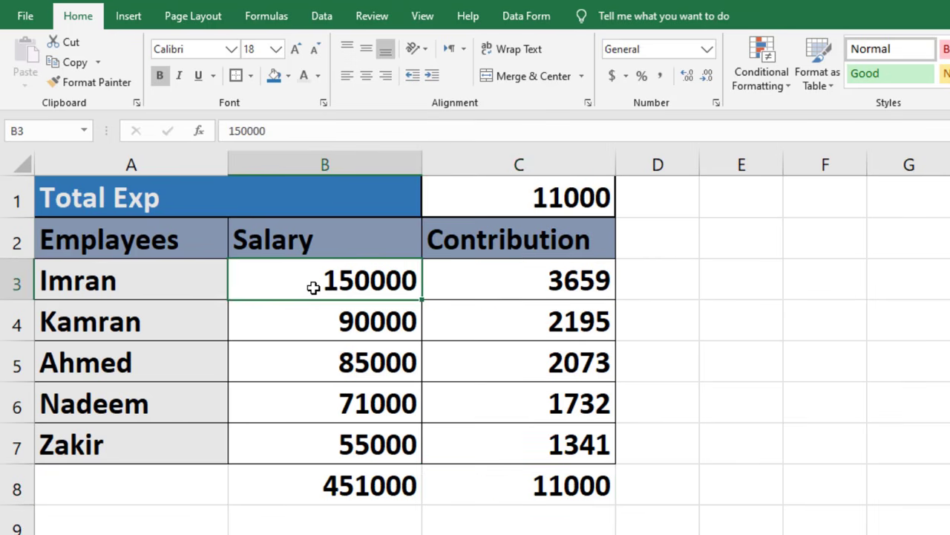
left_click(570, 281)
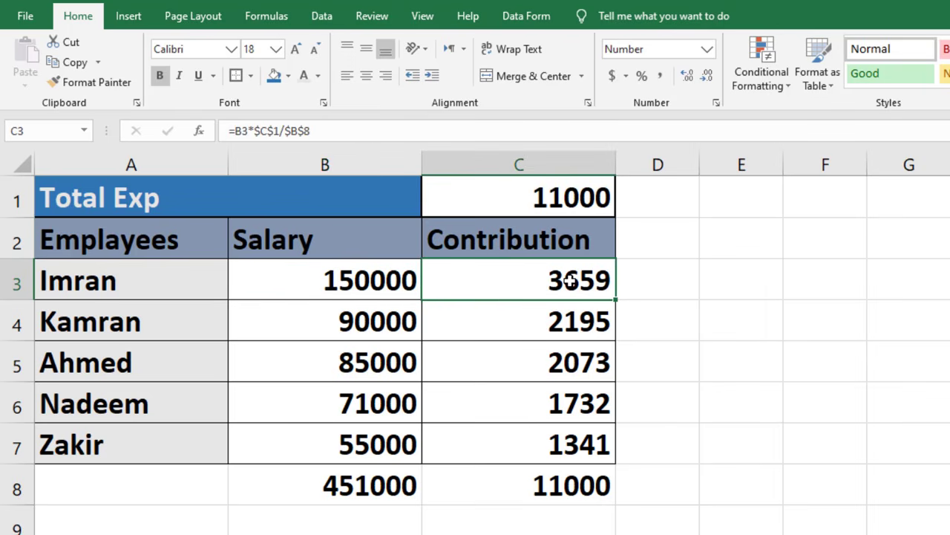
left_click(869, 346)
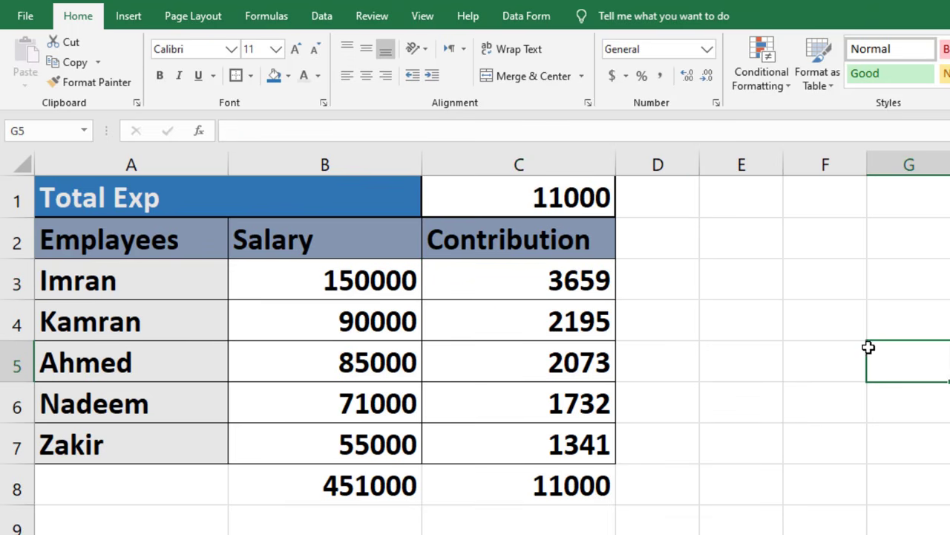
Clear the contribution formulas and their total from C3:C8.
left_click_drag(592, 273, 582, 482)
key("Delete")
left_click(773, 392)
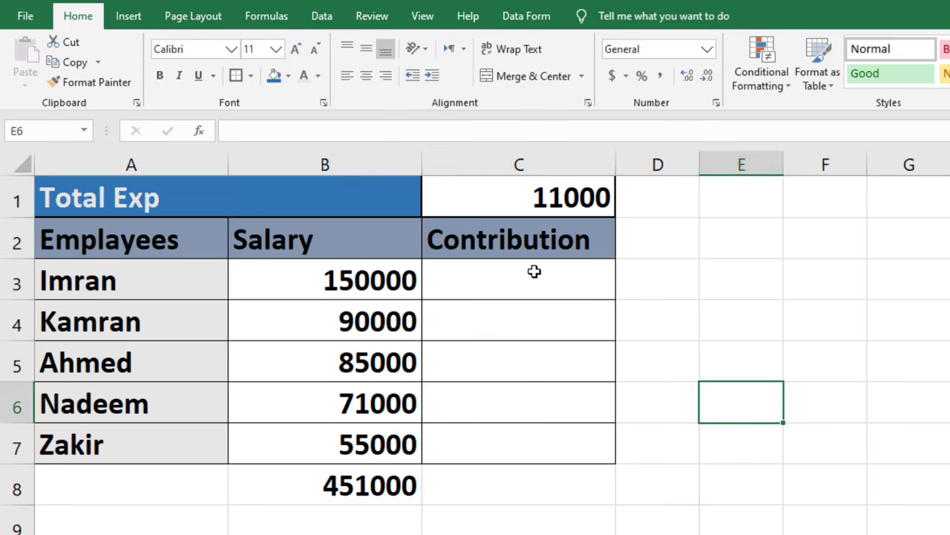
Enter =B3*$C$1/$B$8 in C3 for the first employee's contribution and fill it down through C7.
left_click(533, 265)
double_click(533, 265)
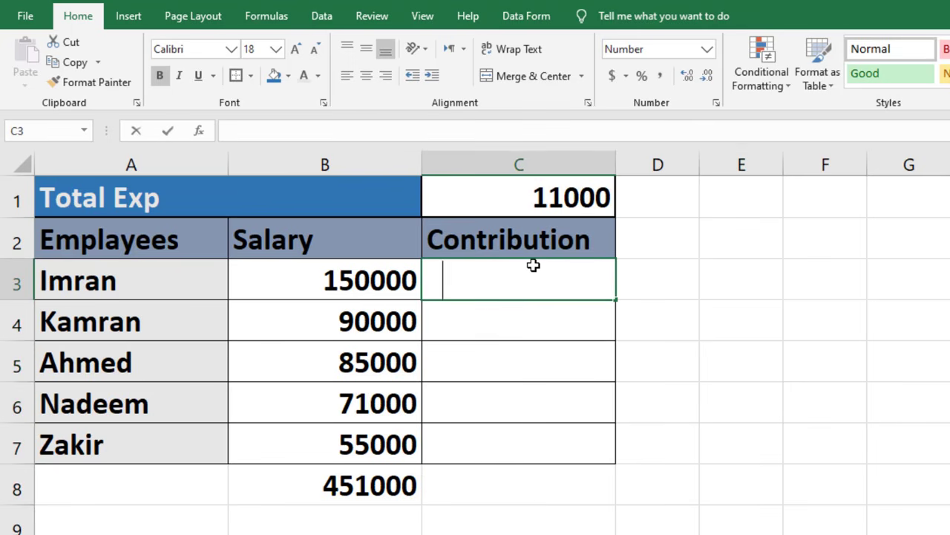
type("=")
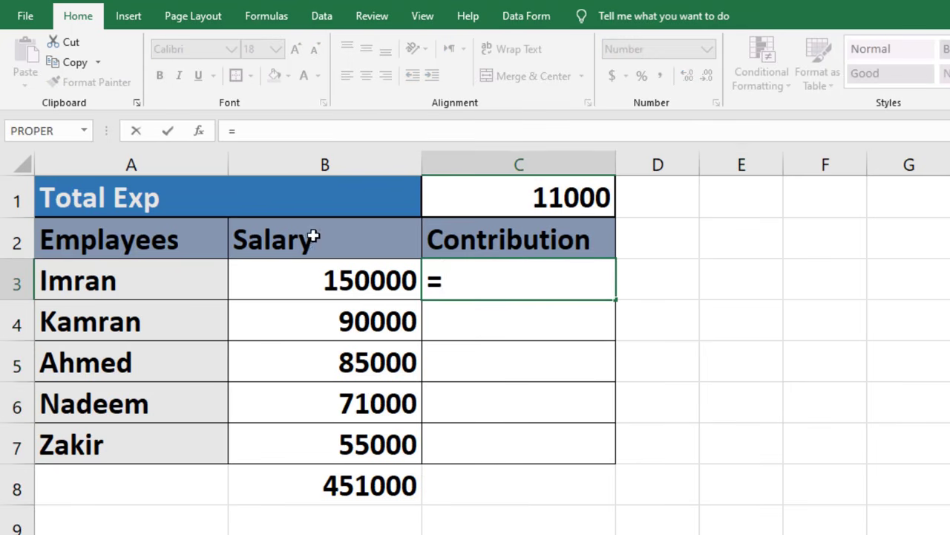
left_click(335, 278)
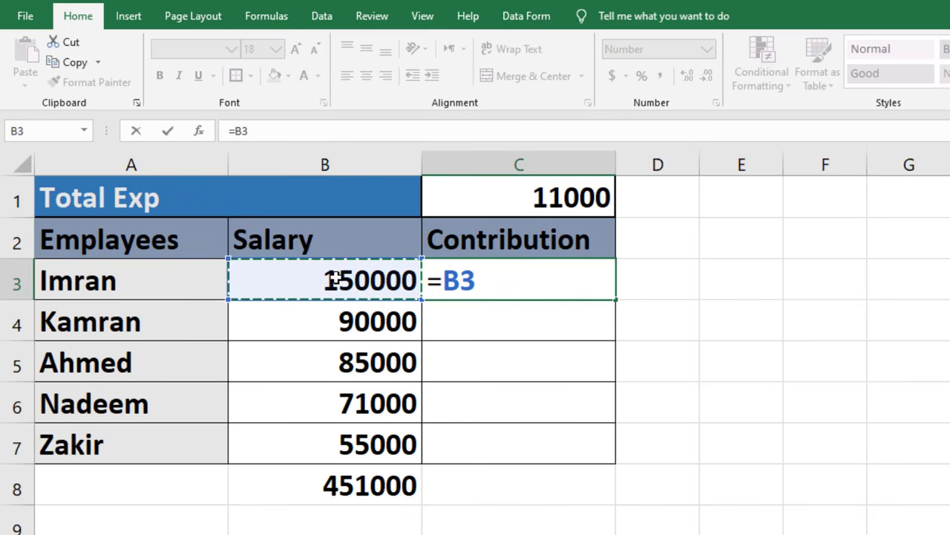
type("*")
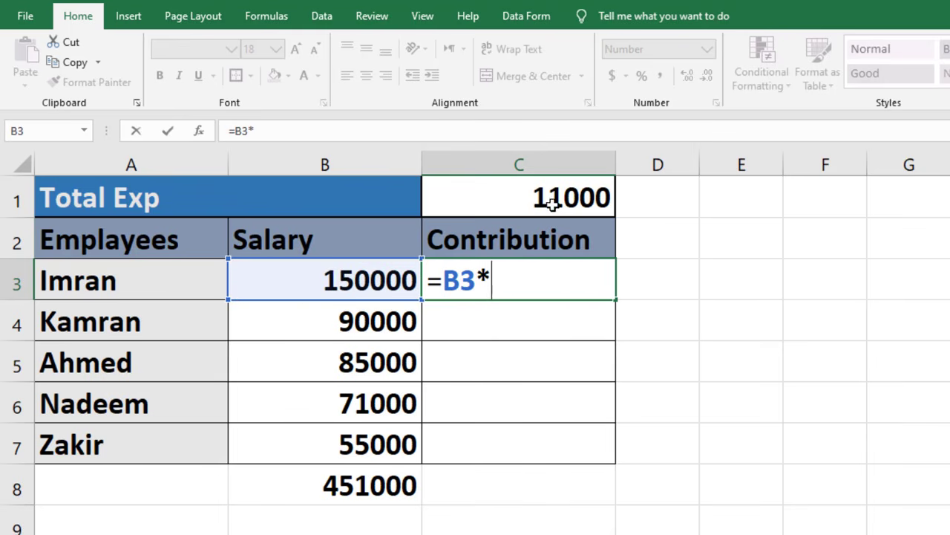
left_click(554, 202)
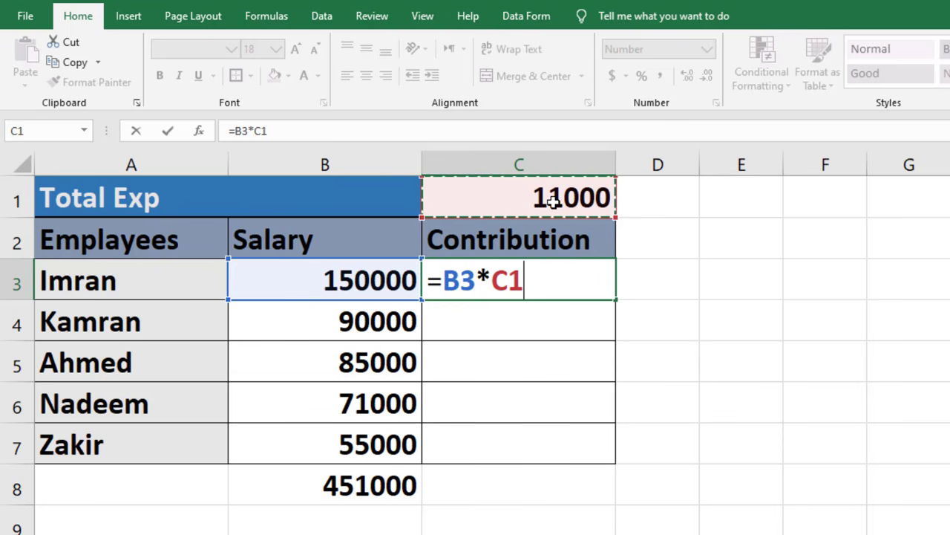
key("F4")
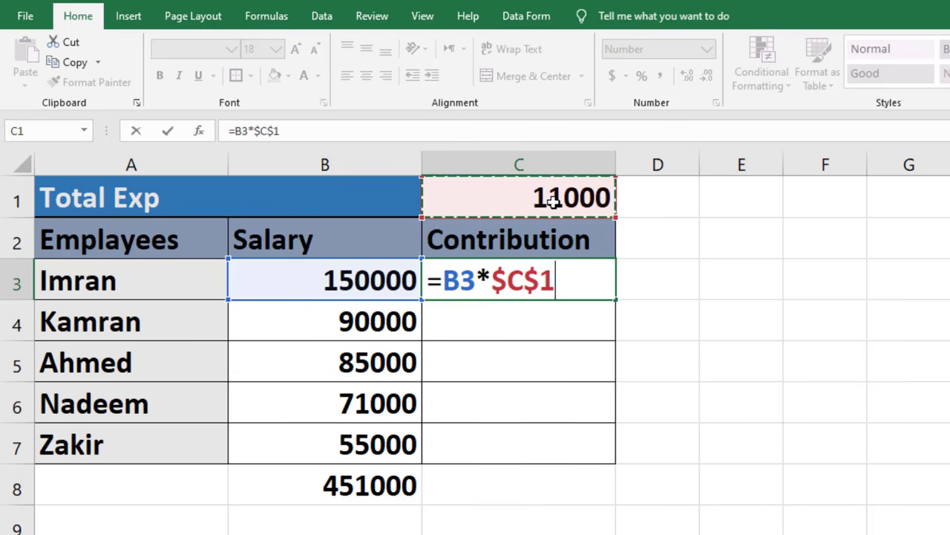
type("/")
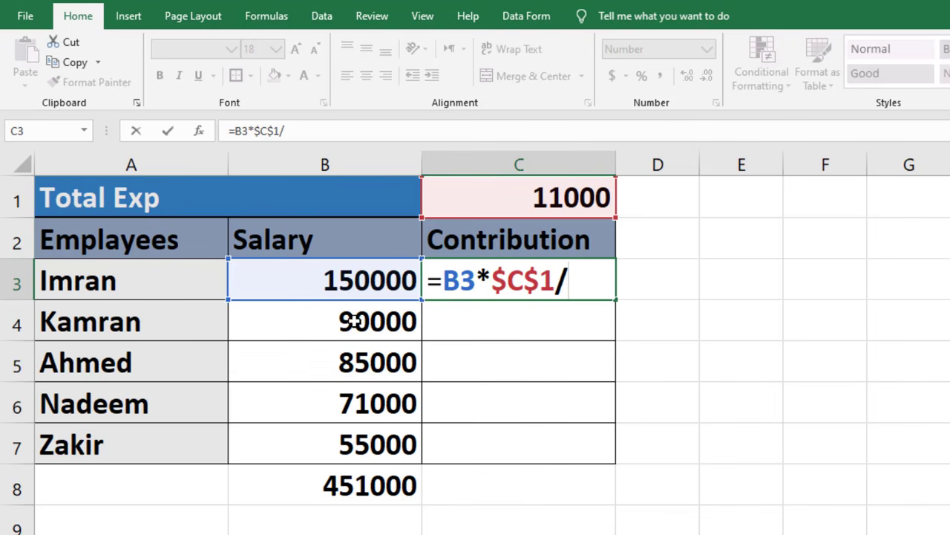
left_click(352, 493)
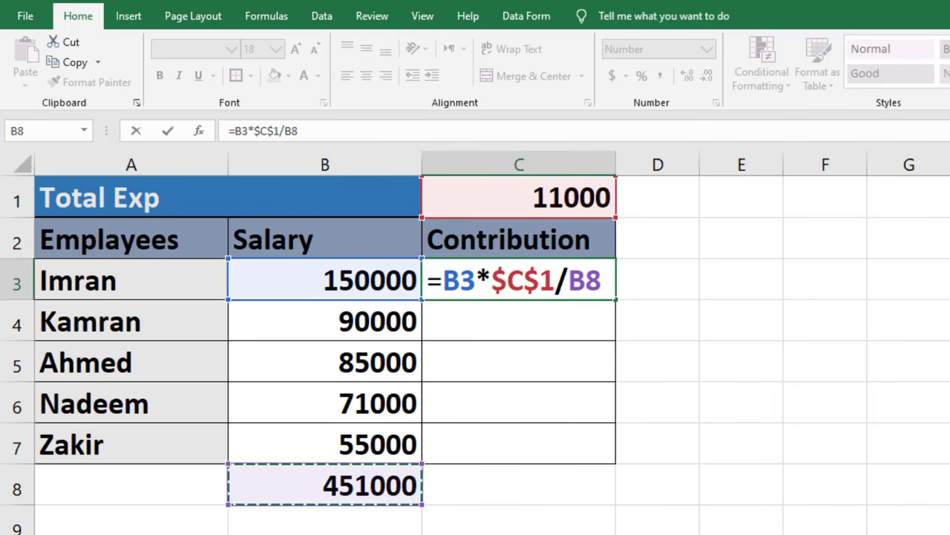
key("F4")
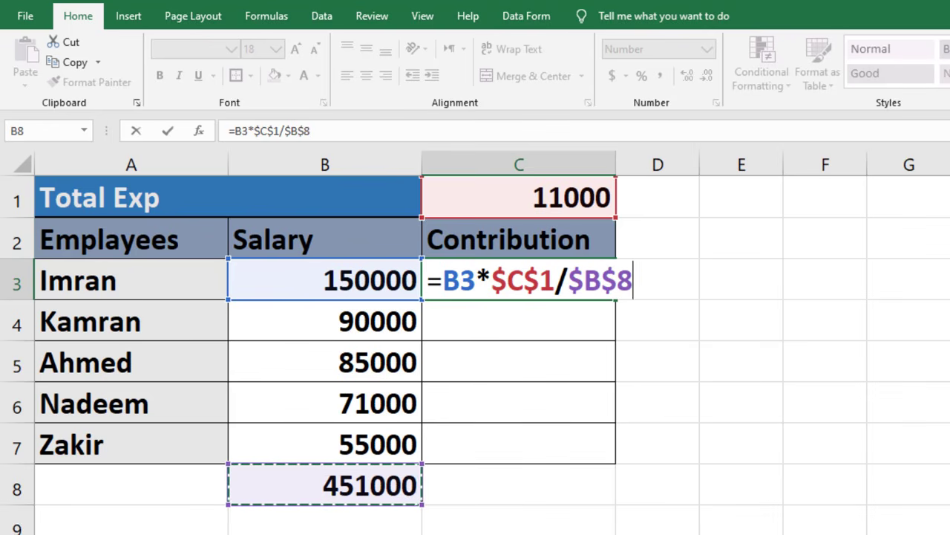
key("Return")
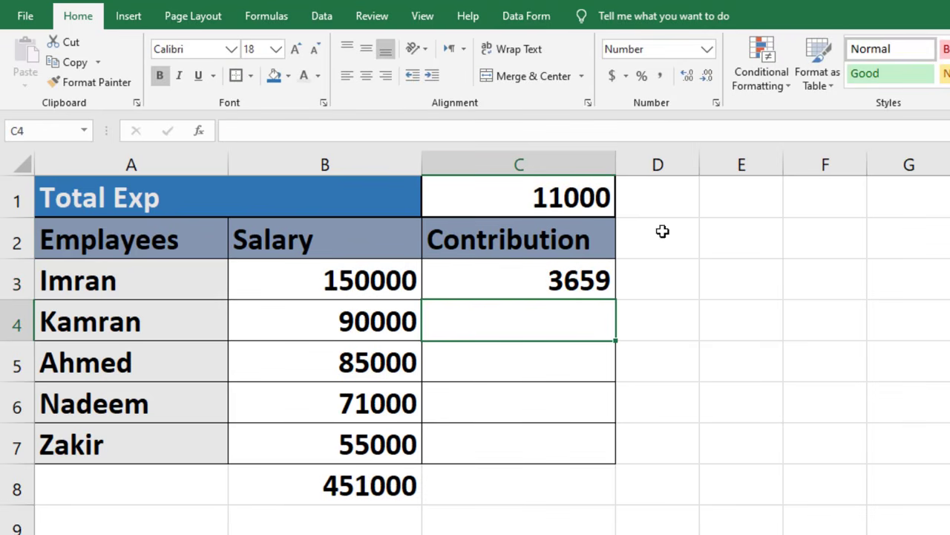
left_click(588, 273)
left_click_drag(618, 297, 607, 482)
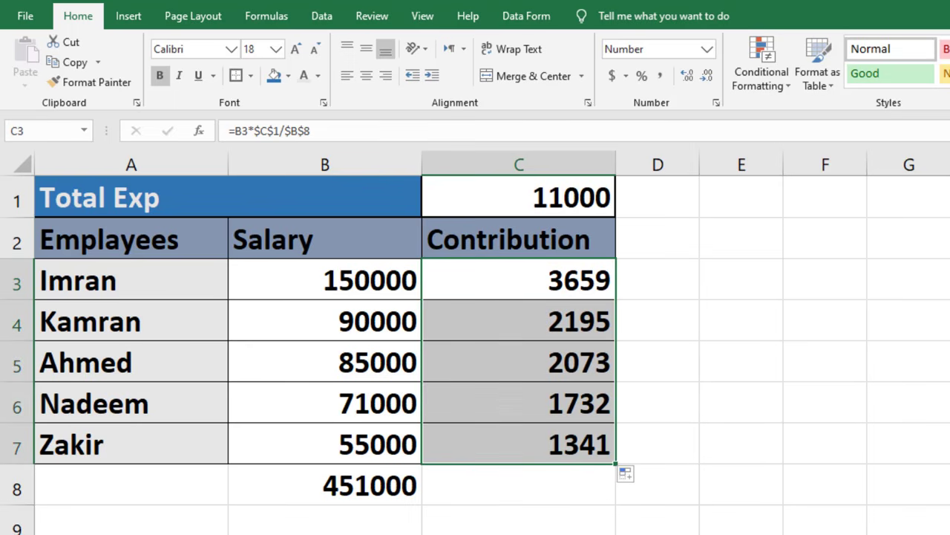
Add up the contributions C3:C7 in C8 with the SUM function.
left_click(507, 486)
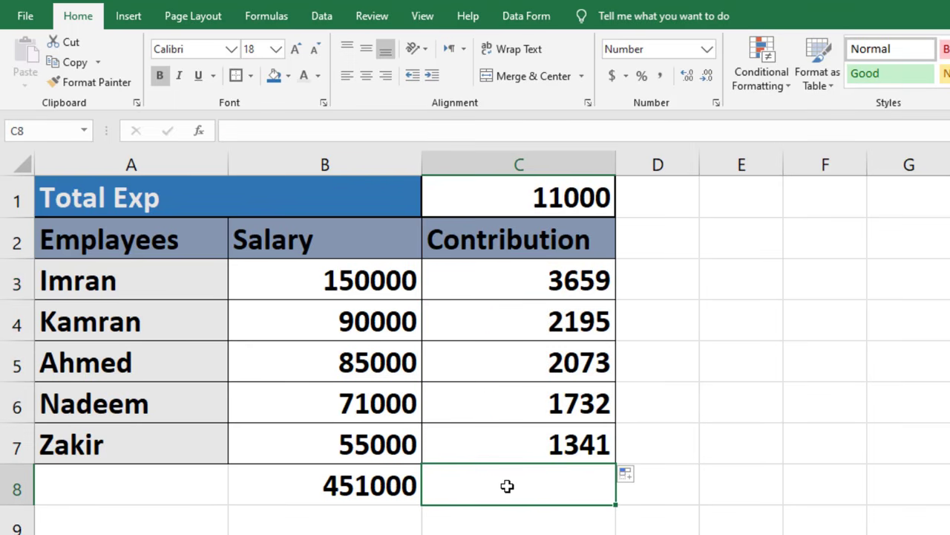
type("=sum")
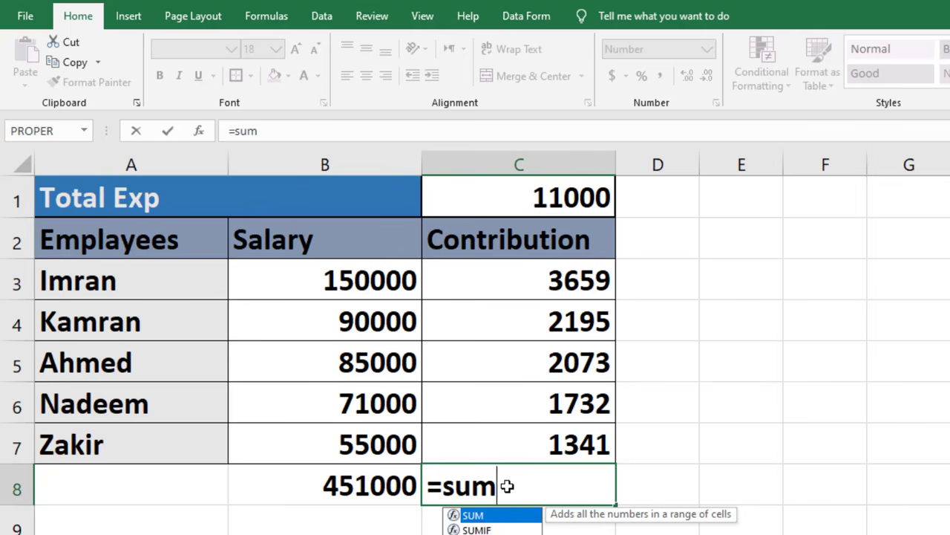
type("(")
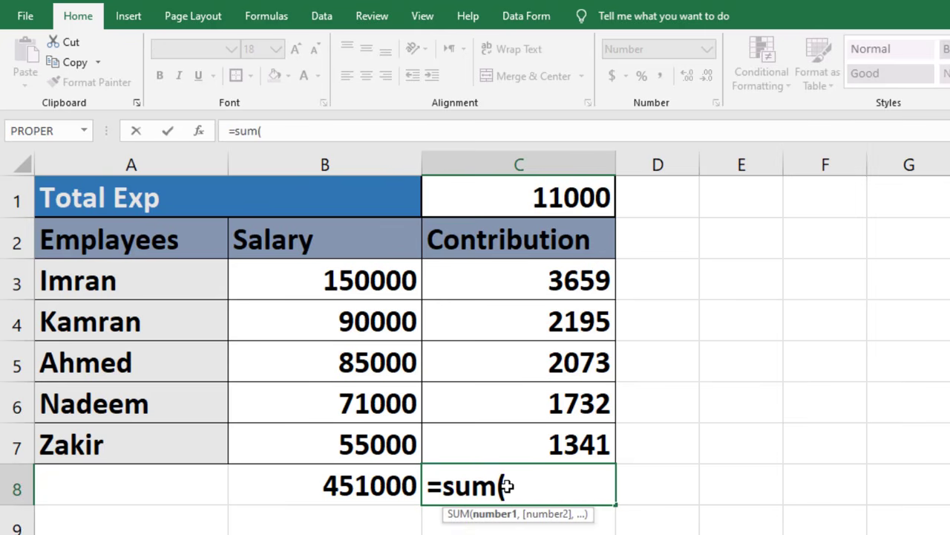
left_click(537, 279)
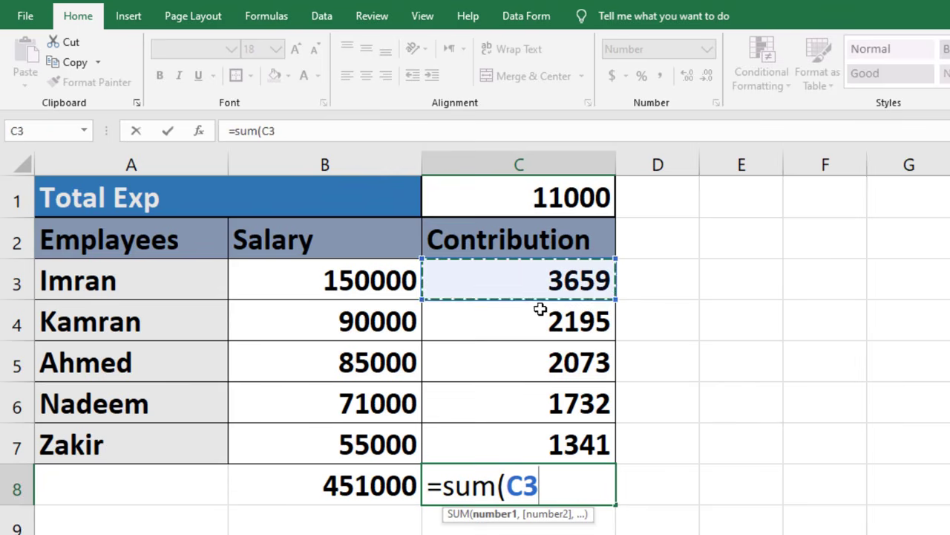
left_click_drag(539, 309, 522, 454)
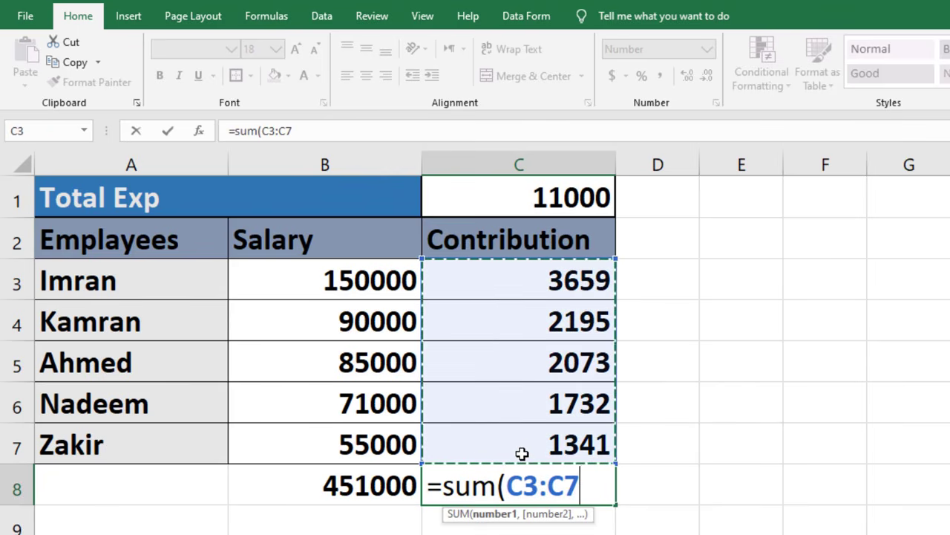
type(")")
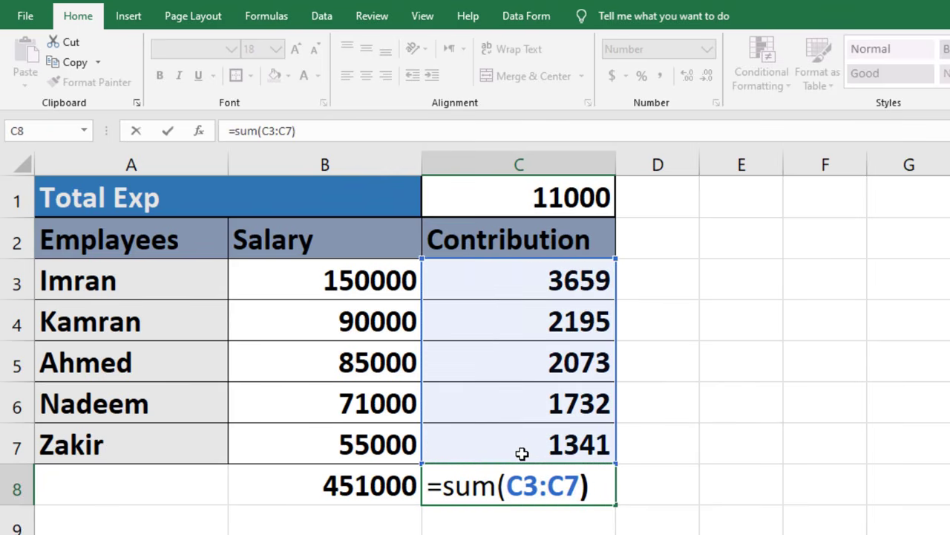
key("Return")
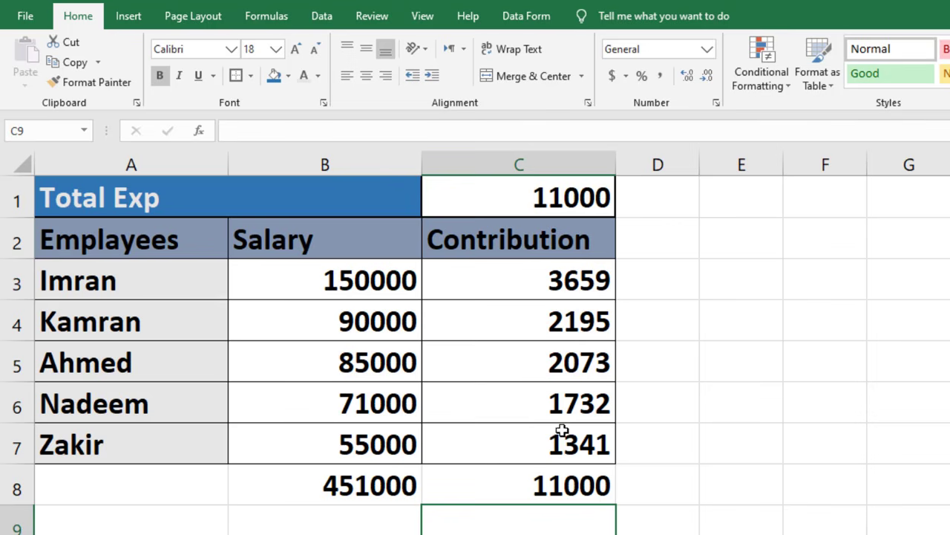
left_click(582, 492)
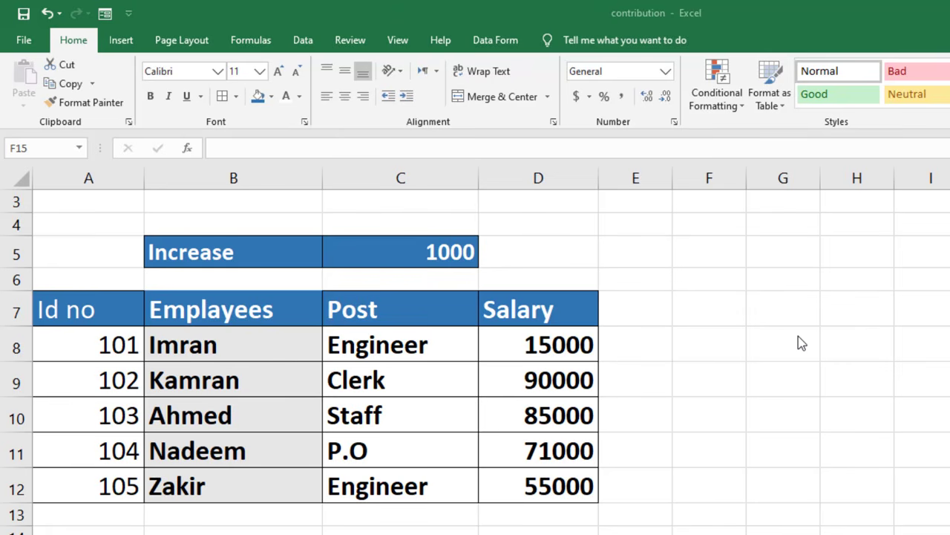
Raise the first employee's salary in D8 by 1000 by turning it into the formula =15000+1000.
left_click(532, 345)
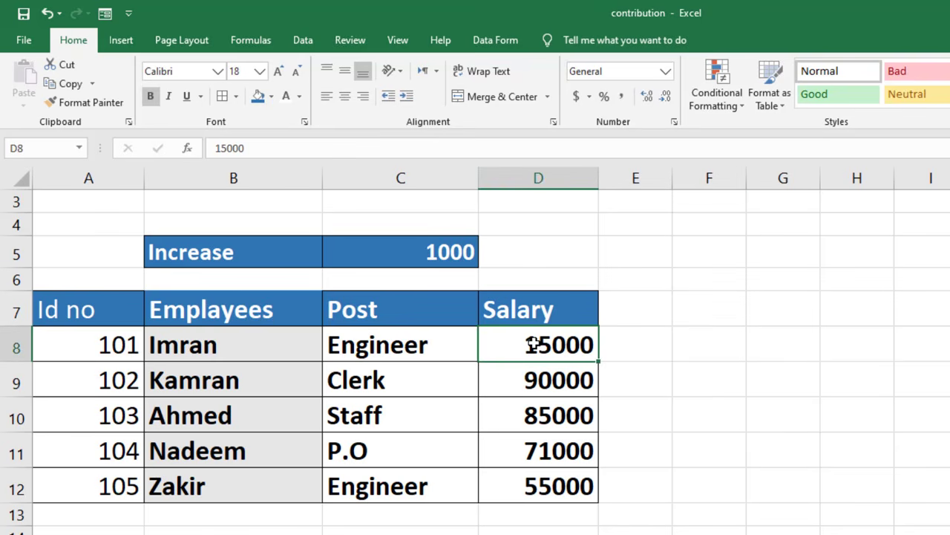
double_click(533, 345)
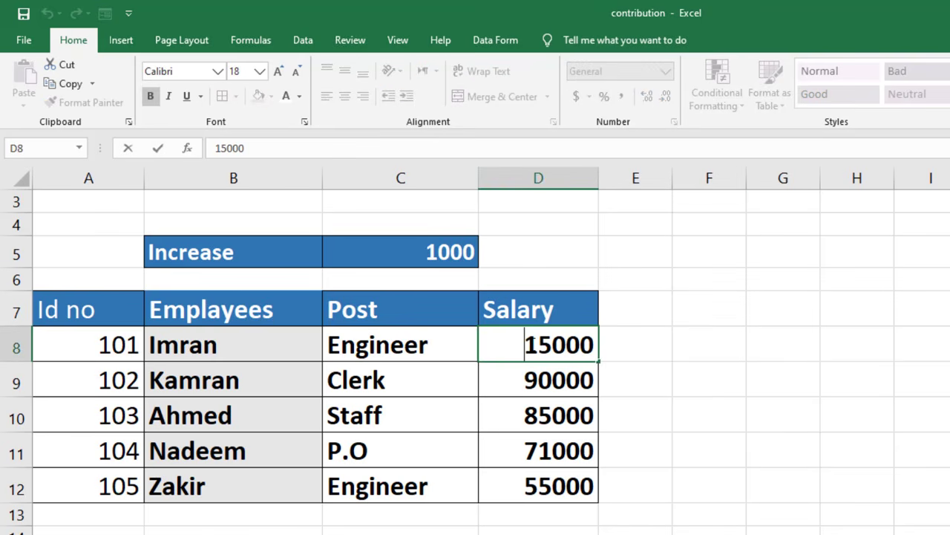
type("=")
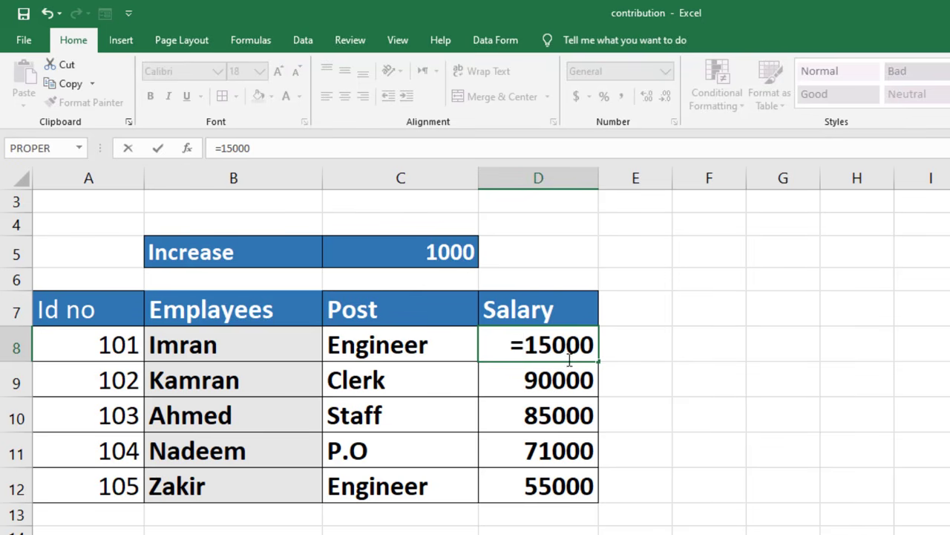
left_click(595, 344)
type("+10")
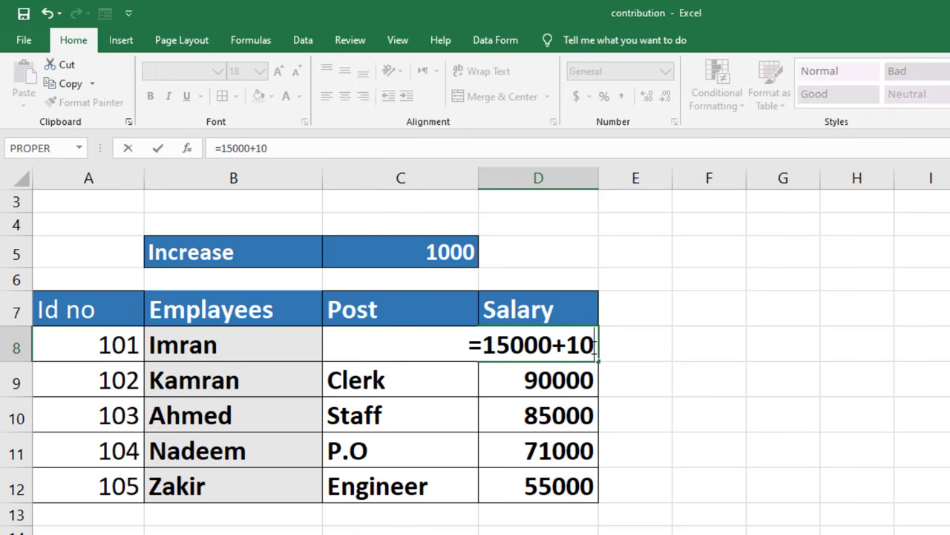
type("00")
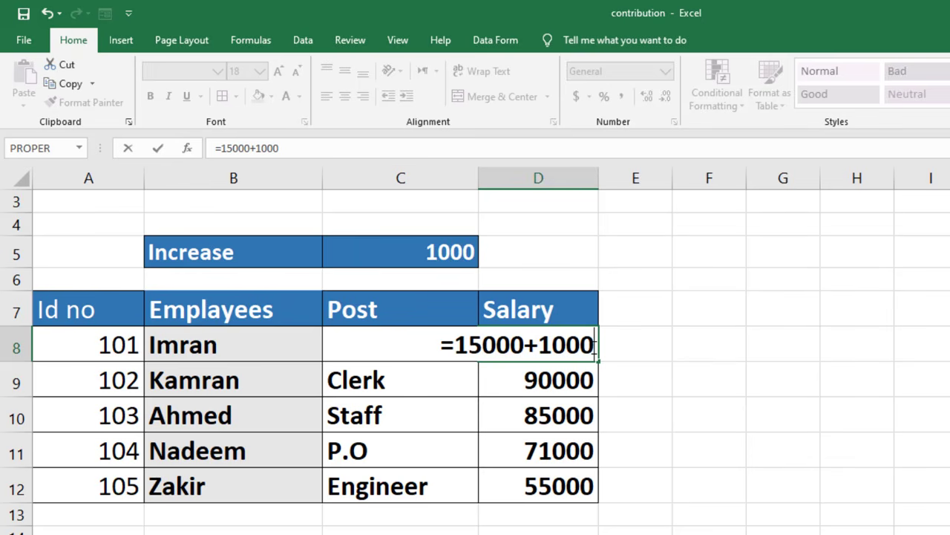
key("Return")
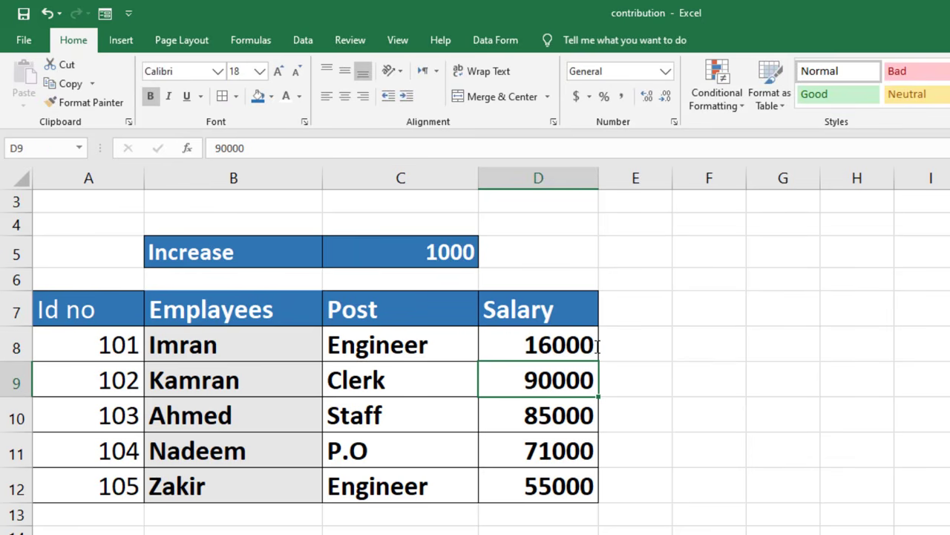
left_click(848, 404)
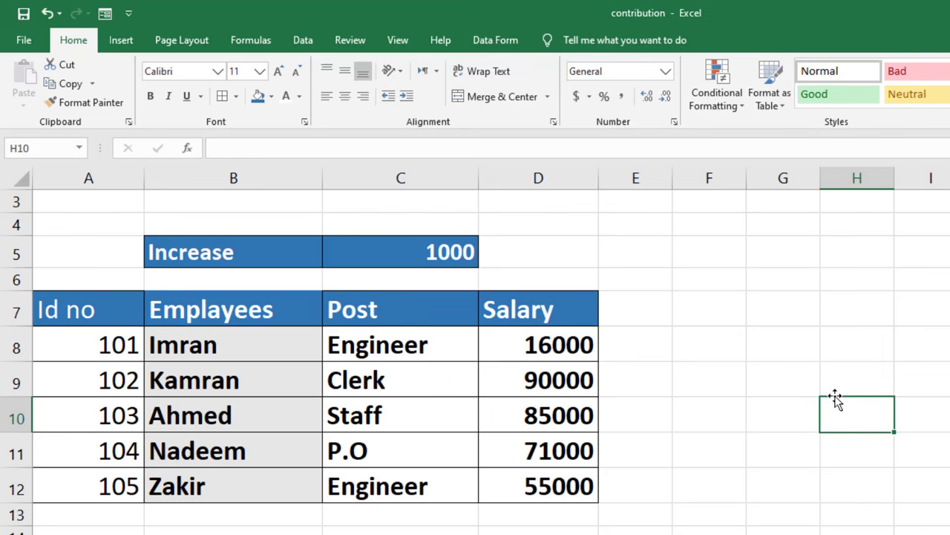
Replace the formula in D8 with the plain salary value 15000.
left_click(548, 345)
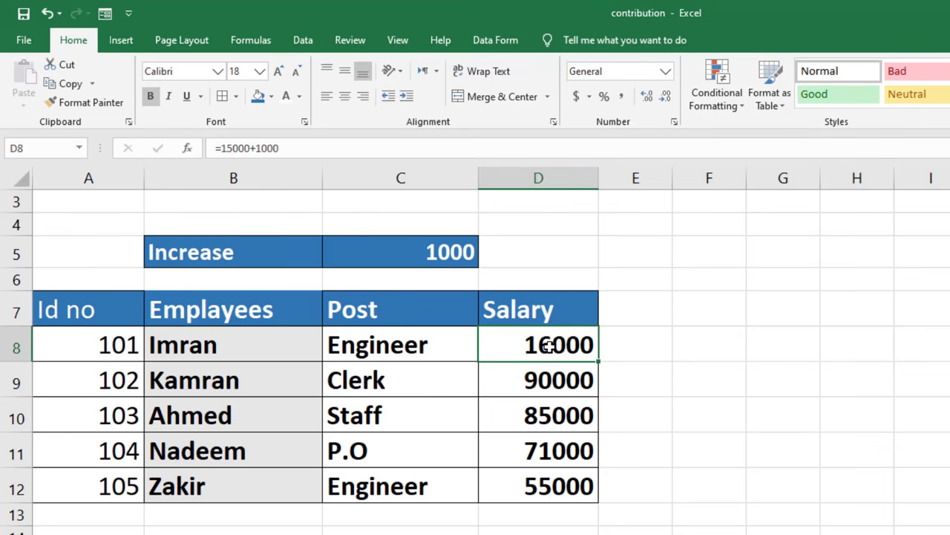
left_click_drag(293, 148, 127, 148)
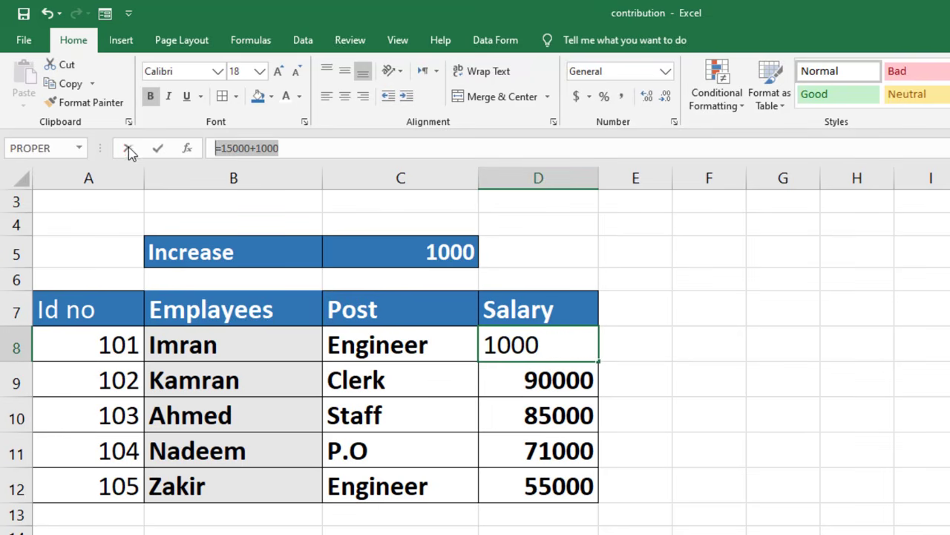
type("15")
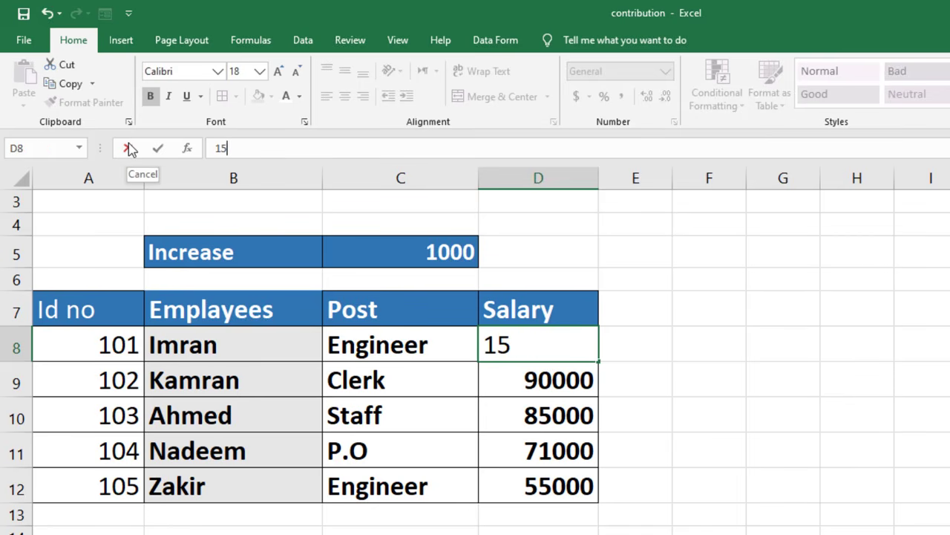
type("000")
key("Return")
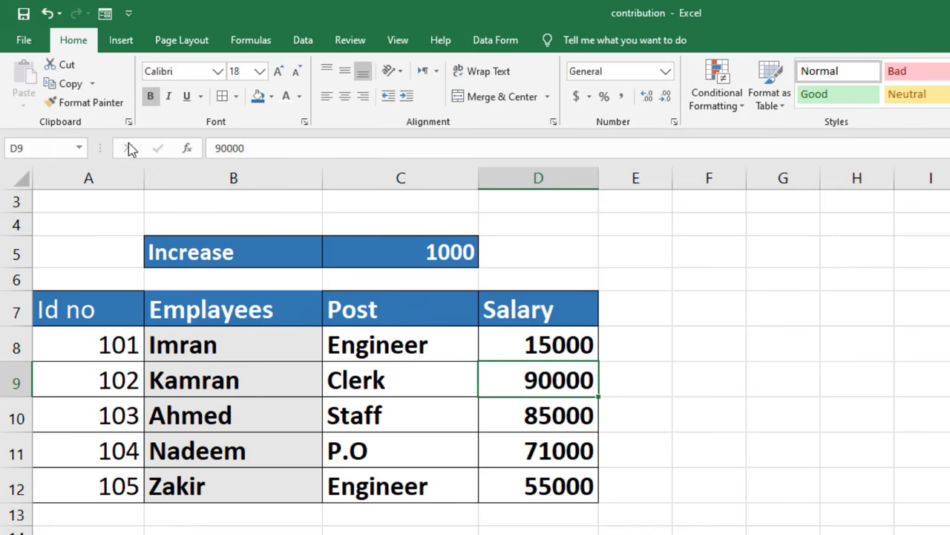
left_click(923, 520)
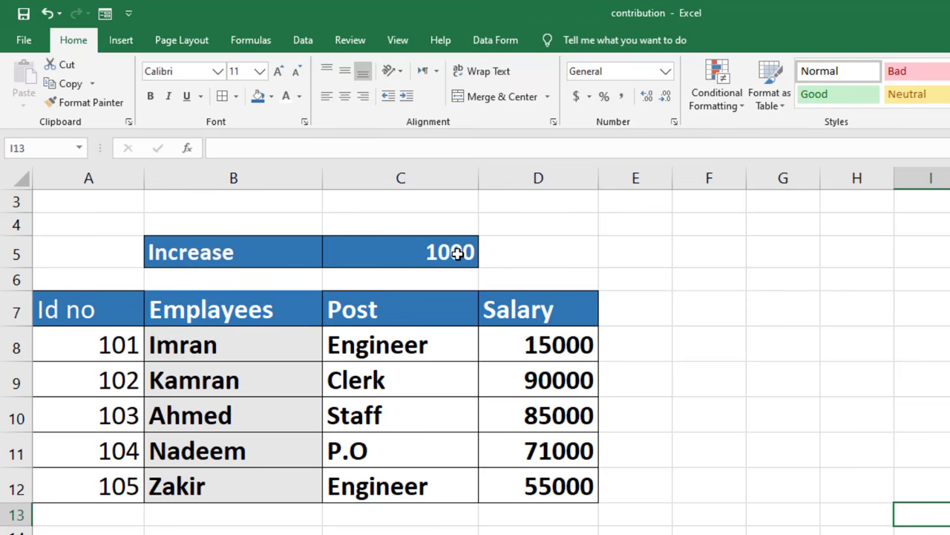
Add the 1000 increase in C5 to all salaries in D8:D12 using Paste Special with Values and the Add operation.
left_click(429, 260)
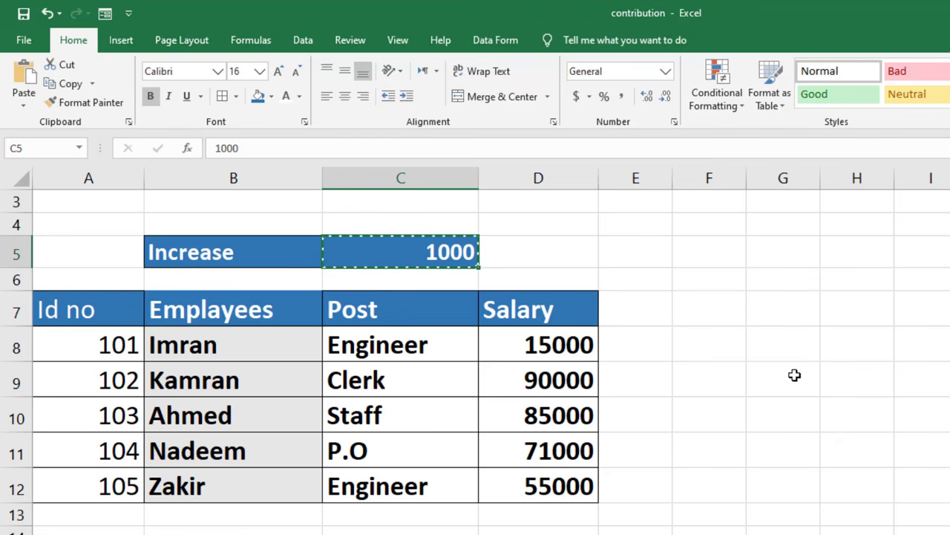
left_click(553, 347)
left_click_drag(553, 364, 548, 481)
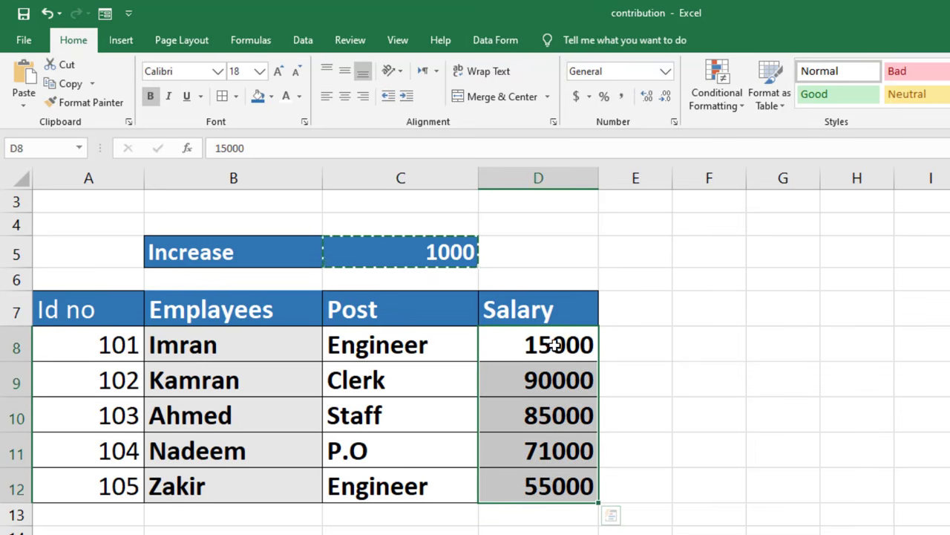
right_click(554, 345)
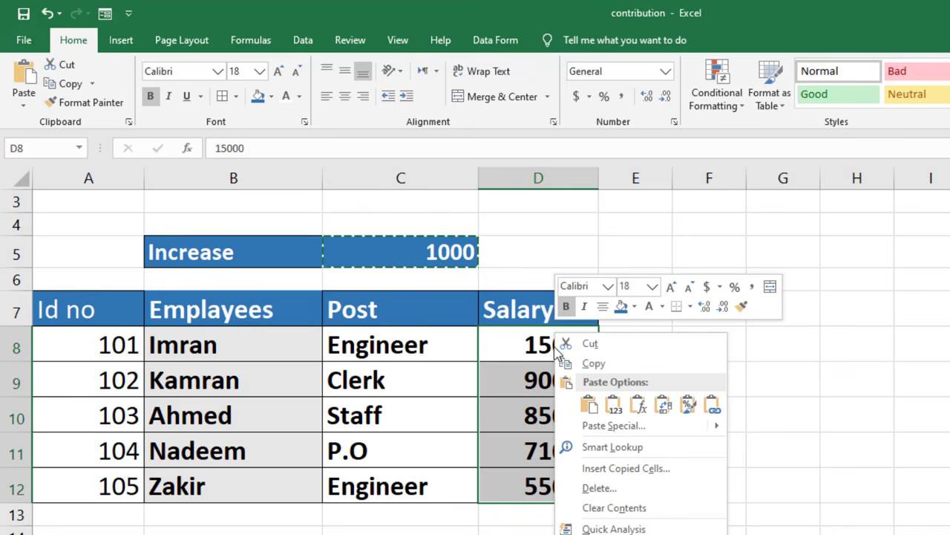
left_click(643, 430)
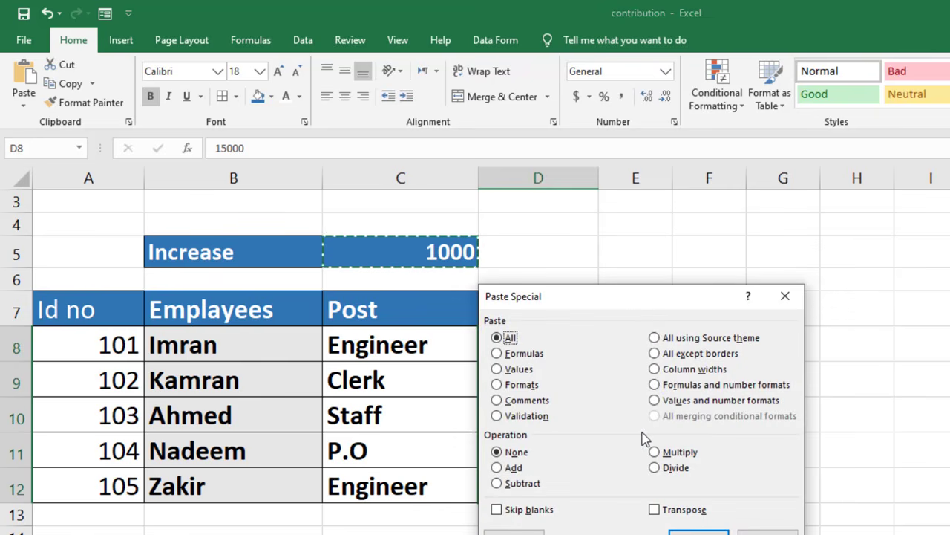
left_click_drag(628, 308, 705, 237)
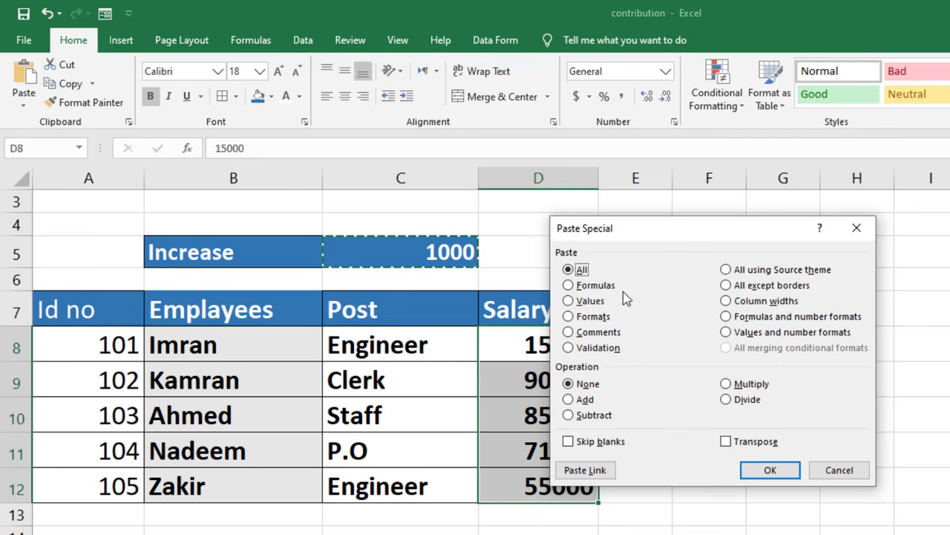
left_click(569, 302)
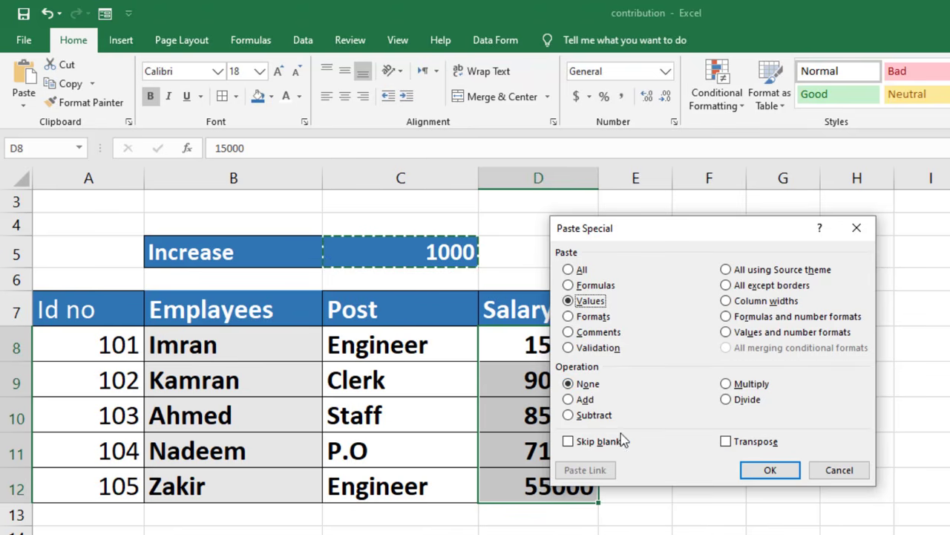
left_click(568, 399)
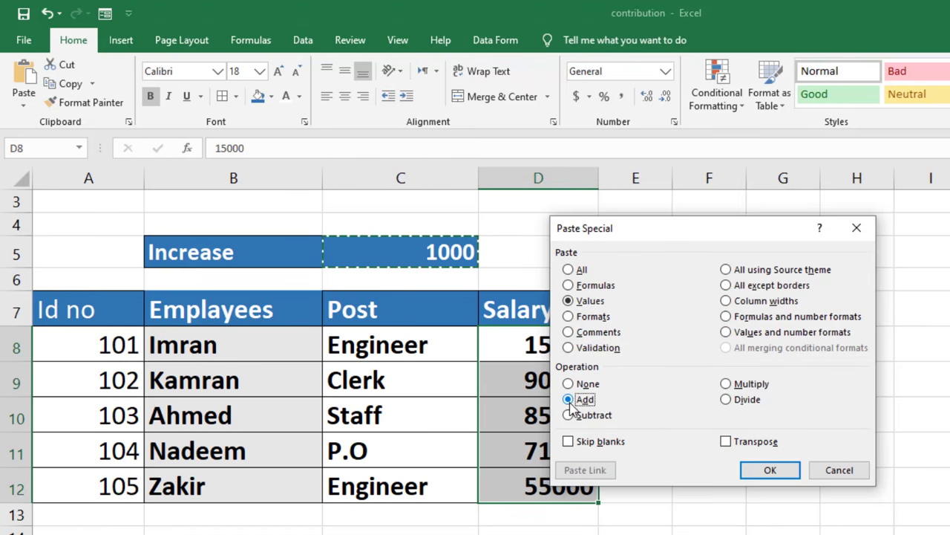
left_click(776, 474)
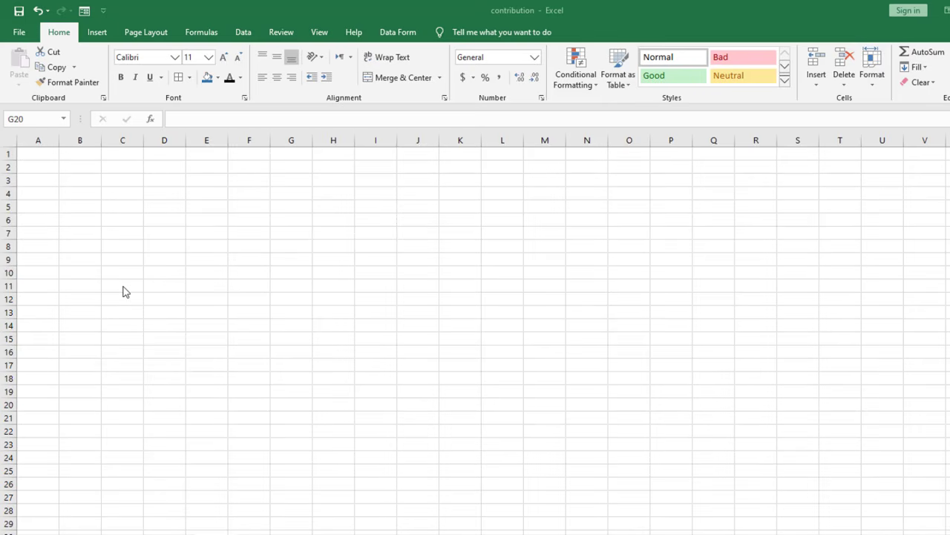
left_click(40, 149)
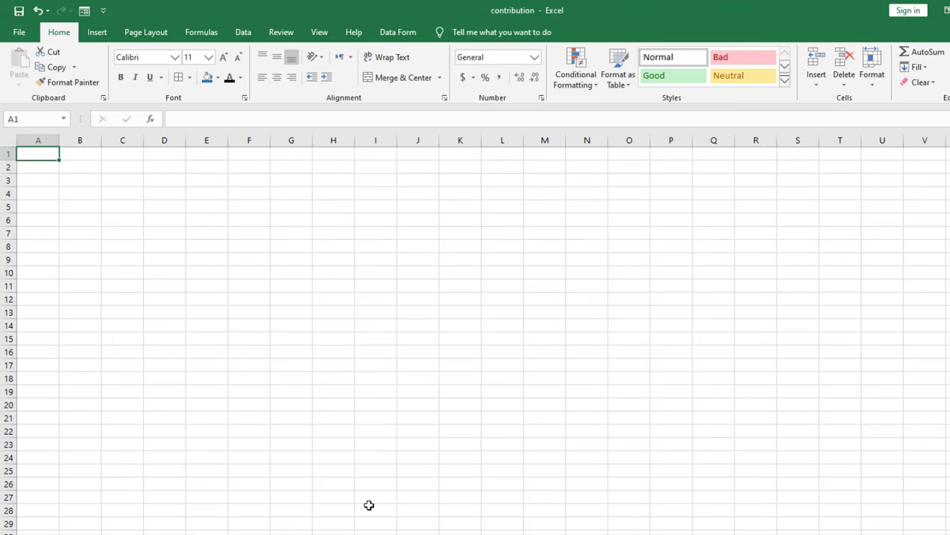
left_click(611, 341)
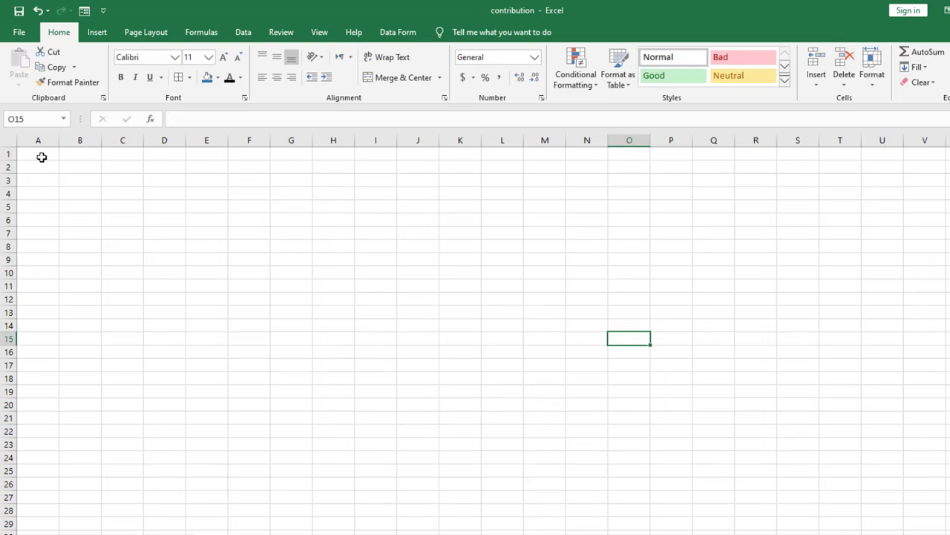
left_click(42, 157)
left_click_drag(41, 157, 354, 481)
scroll(475, 340, "up", 20)
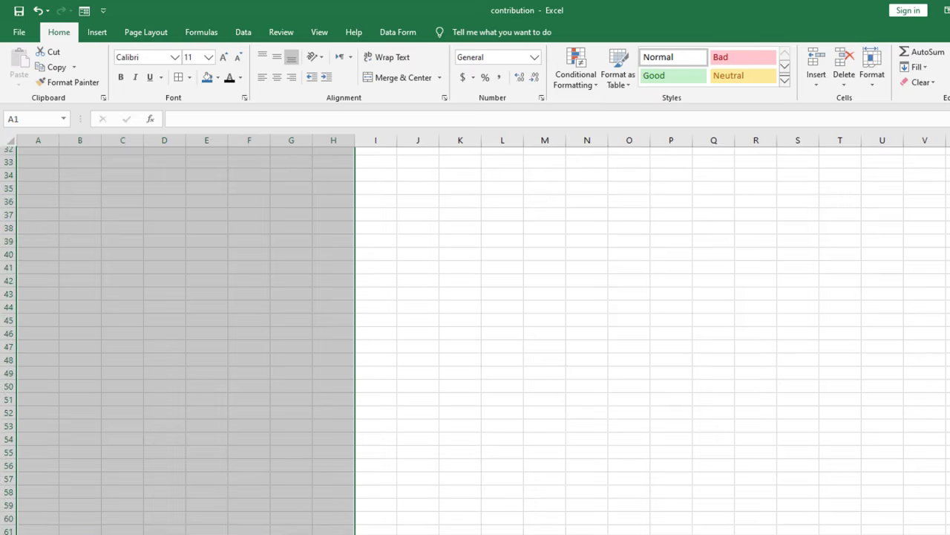
left_click(610, 234)
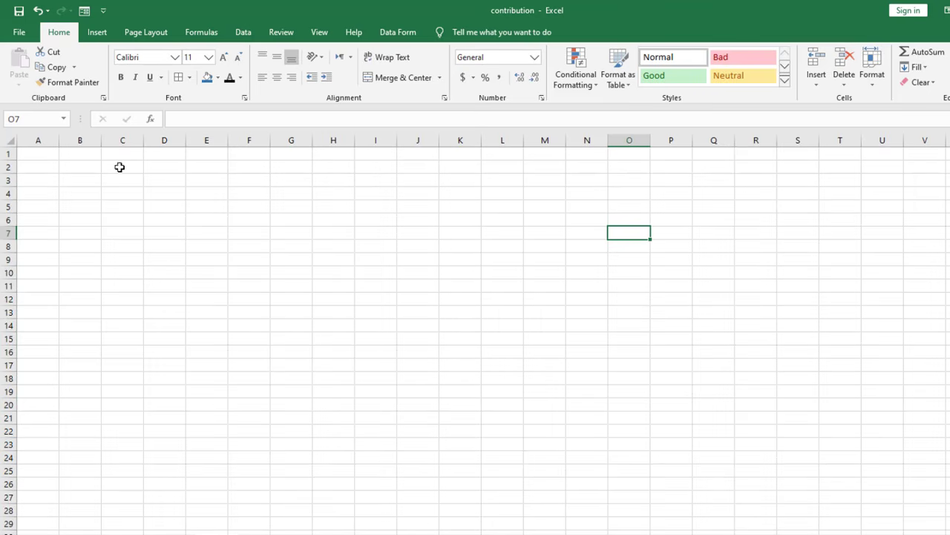
left_click(262, 318)
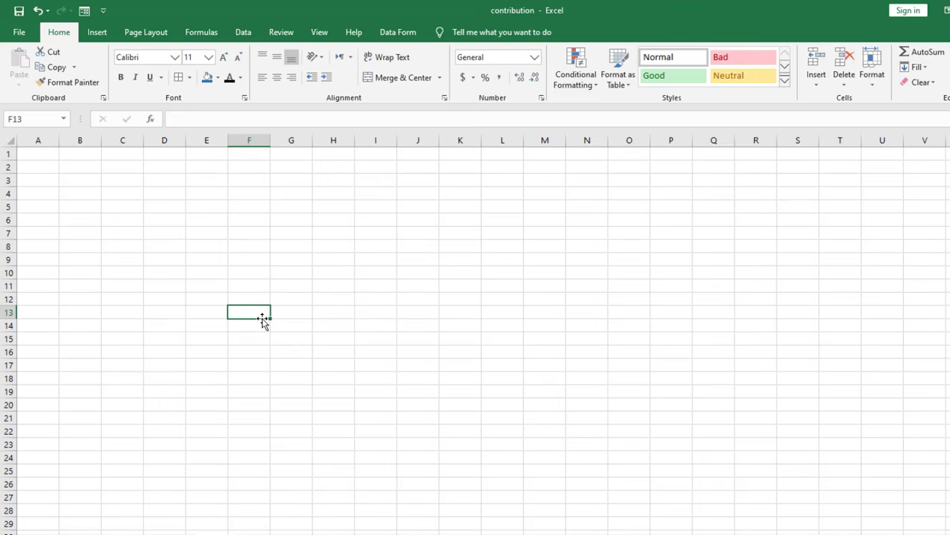
Select the range from A1 to H10000 on the blank sheet by cell reference and apply all borders to it.
left_click(47, 155)
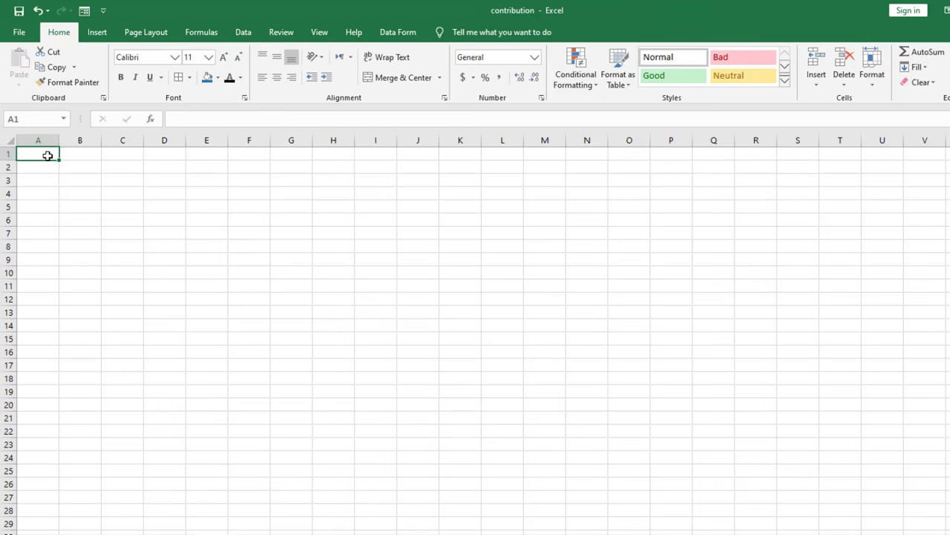
left_click(29, 120)
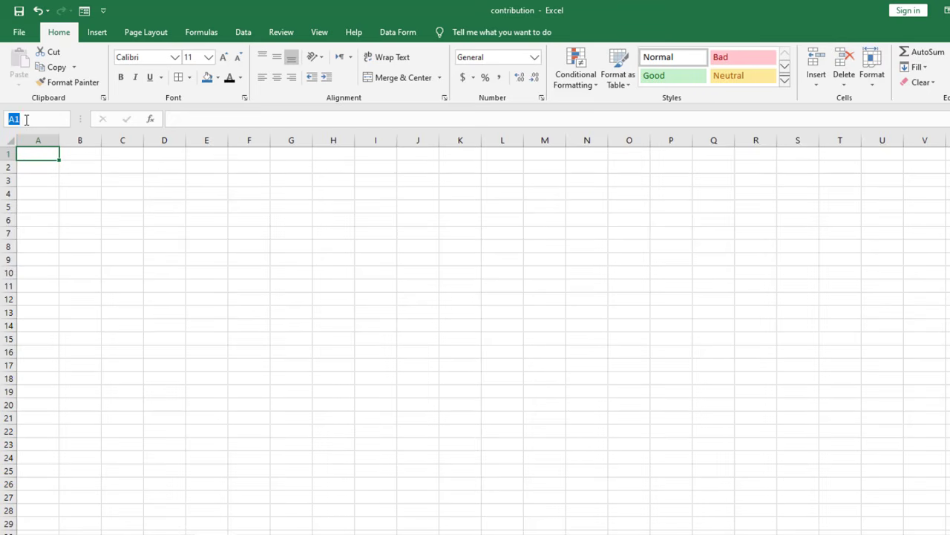
type("H10000")
key("Return")
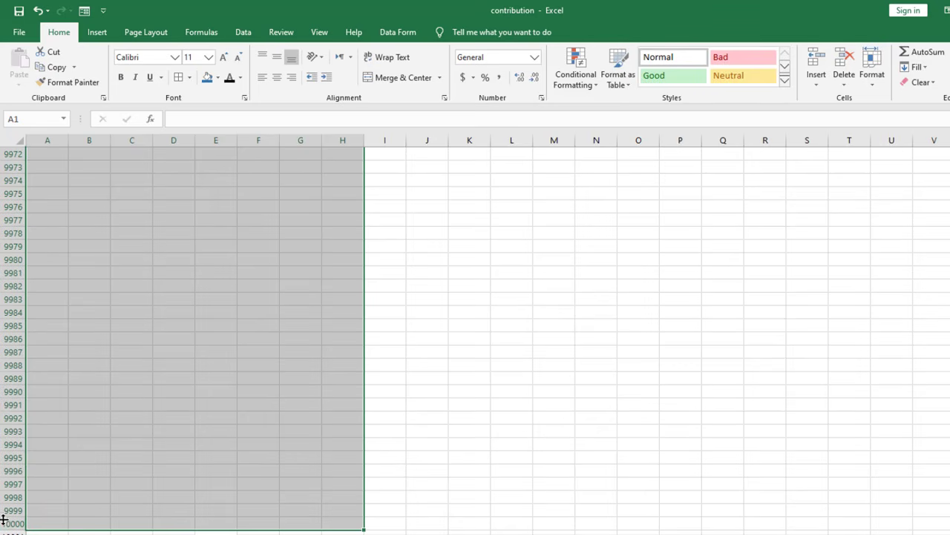
left_click(190, 78)
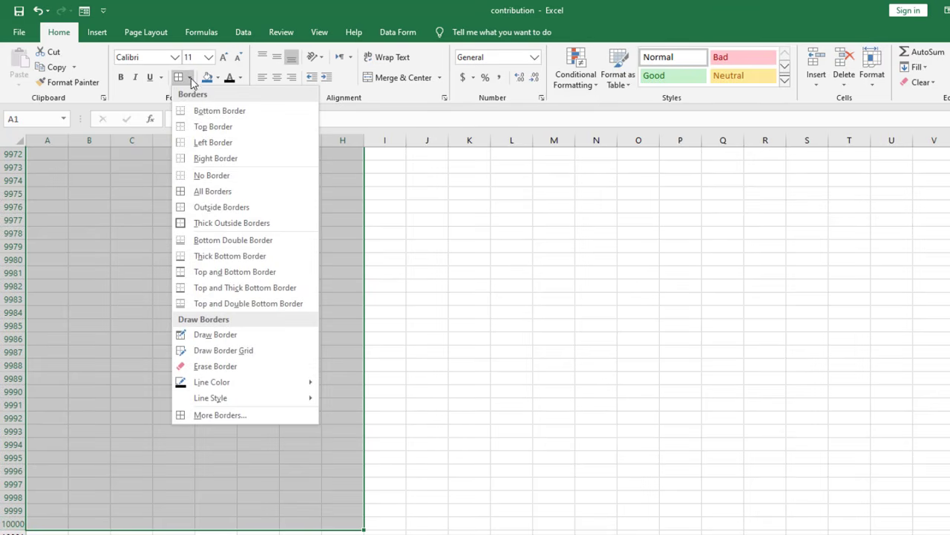
left_click(213, 191)
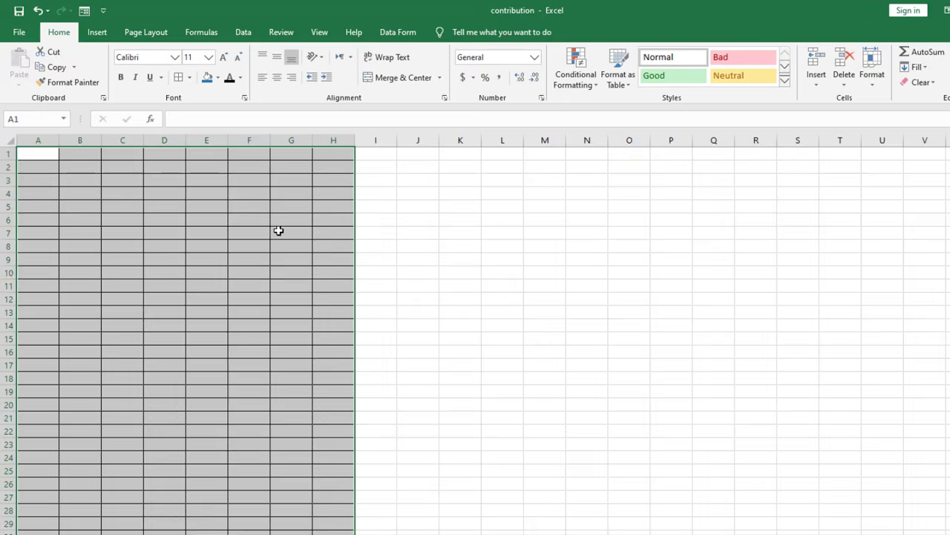
left_click(601, 356)
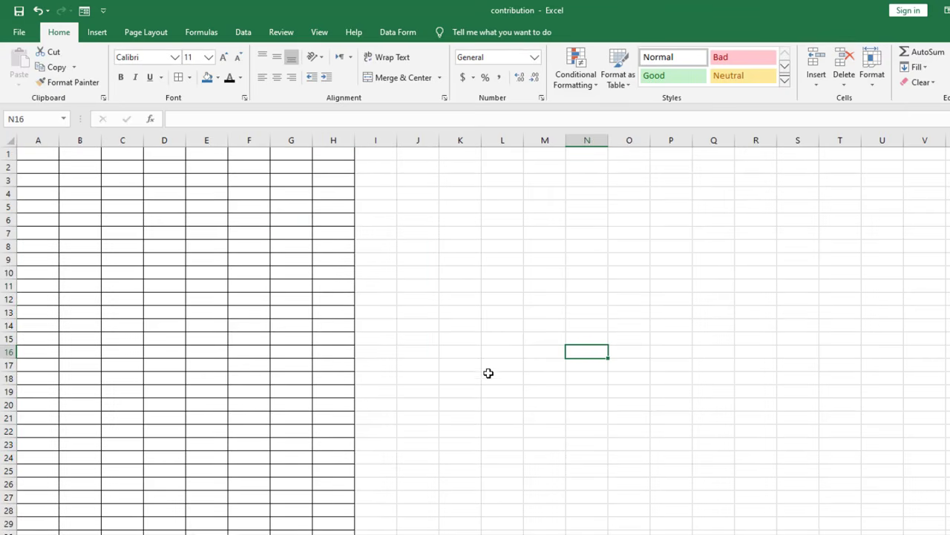
left_click(548, 305)
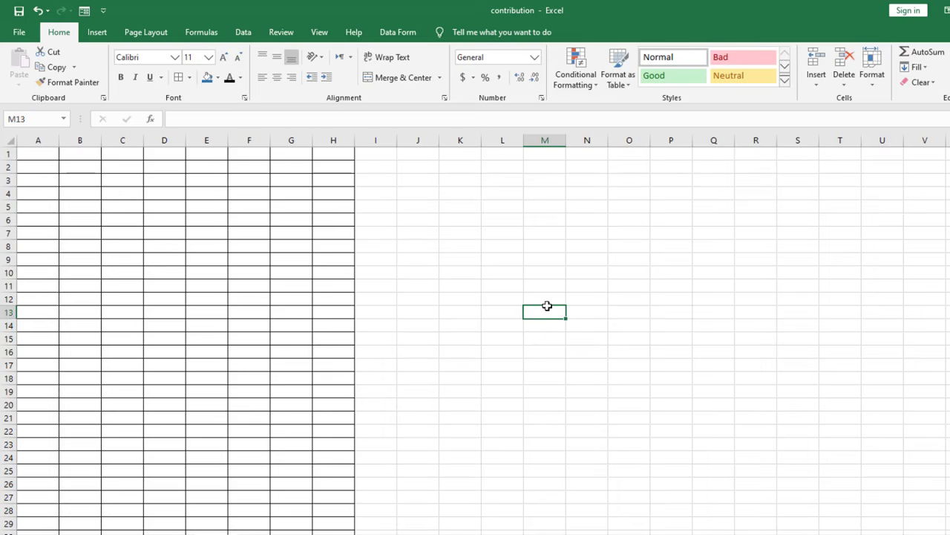